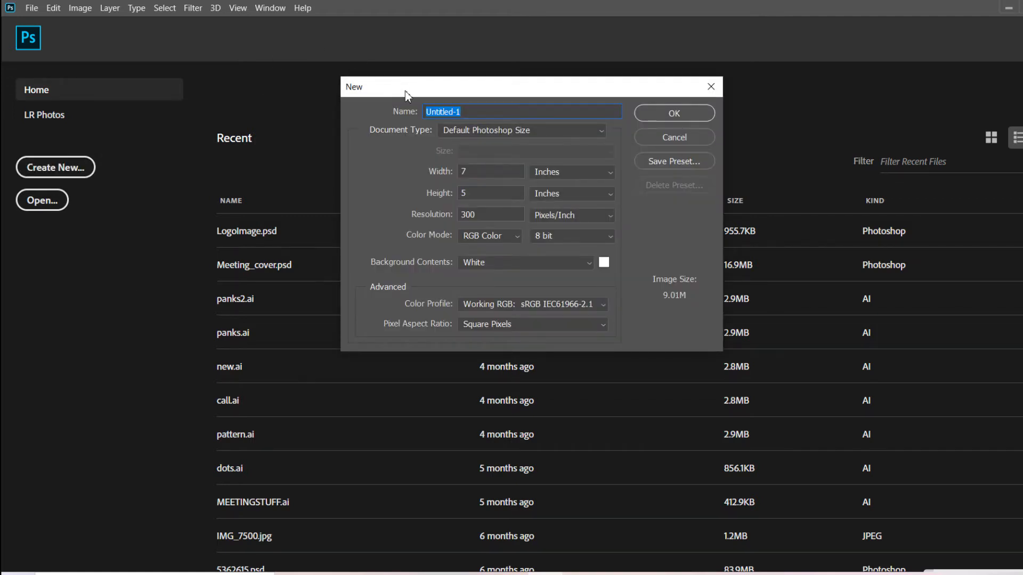
Create a new document named Pentool_project using the Default Photoshop Size document type
{"action": "key", "text": "BackSpace"}
{"action": "left_click", "coordinate": [577, 132]}
{"action": "left_click", "coordinate": [530, 159]}
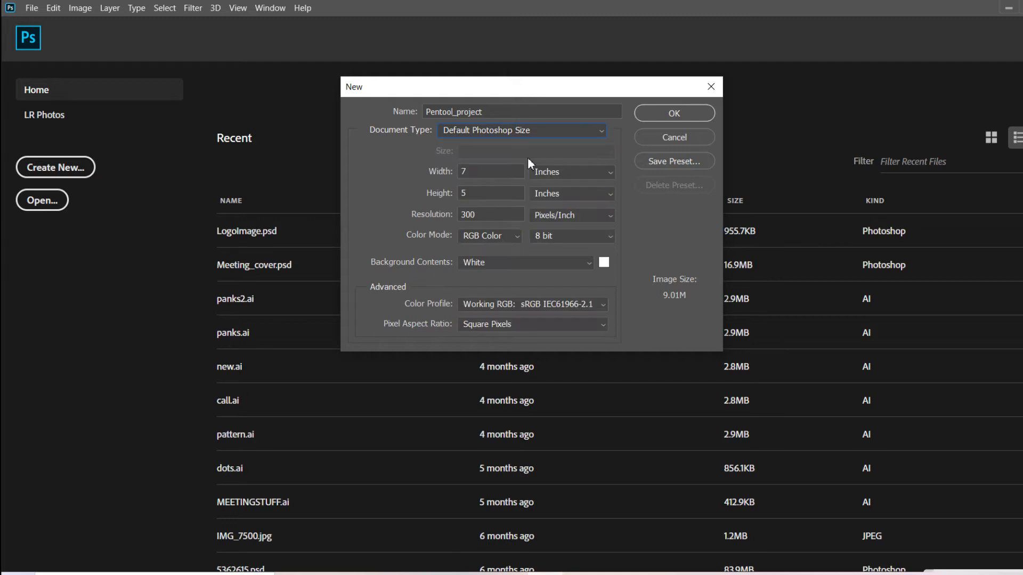
{"action": "left_click", "coordinate": [675, 115]}
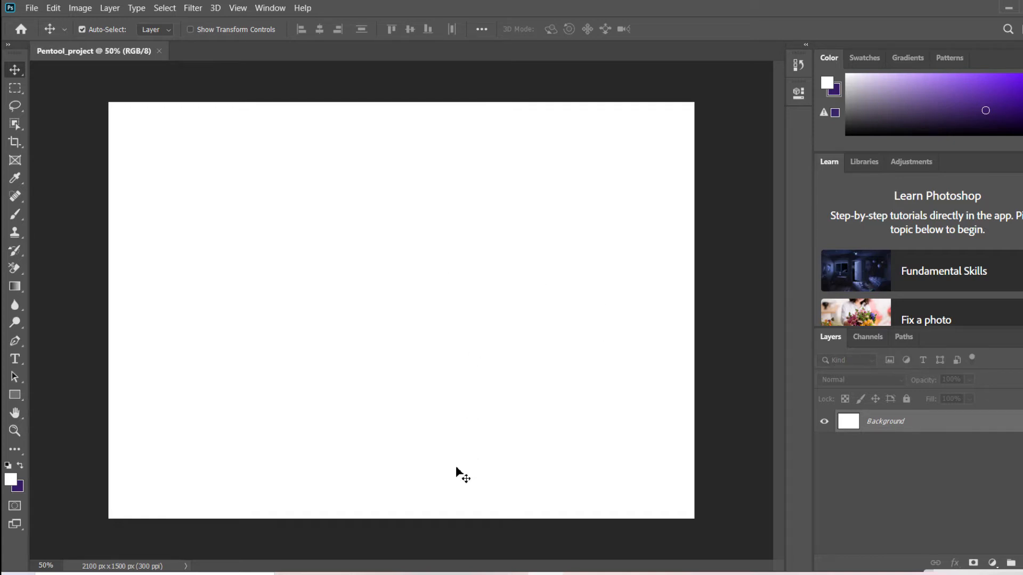
Place elegant-man-with-folded-arms.jpg from the New Image Folder into the Pentool_project document
{"action": "mouse_move", "coordinate": [371, 574]}
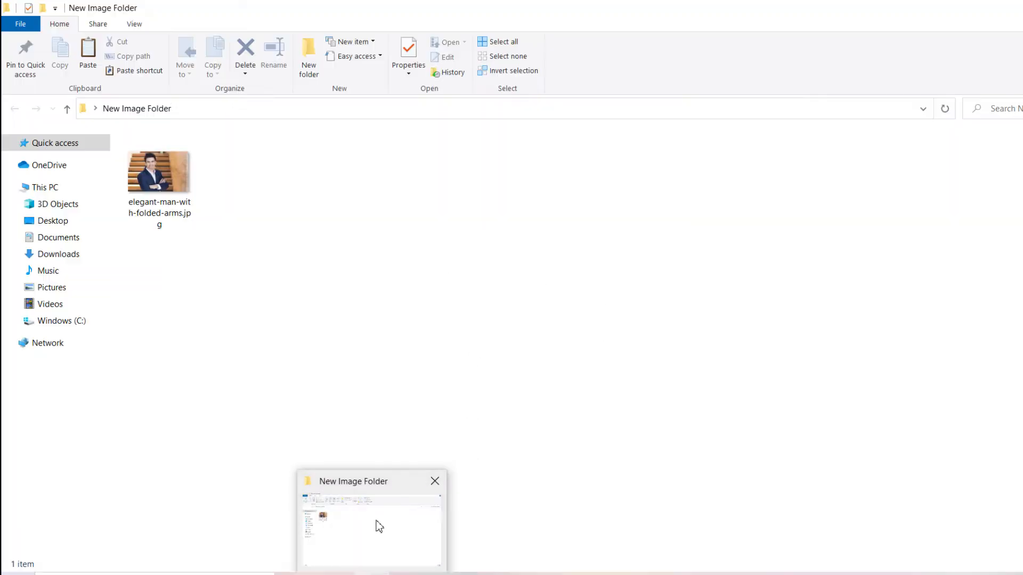
{"action": "left_click", "coordinate": [376, 525]}
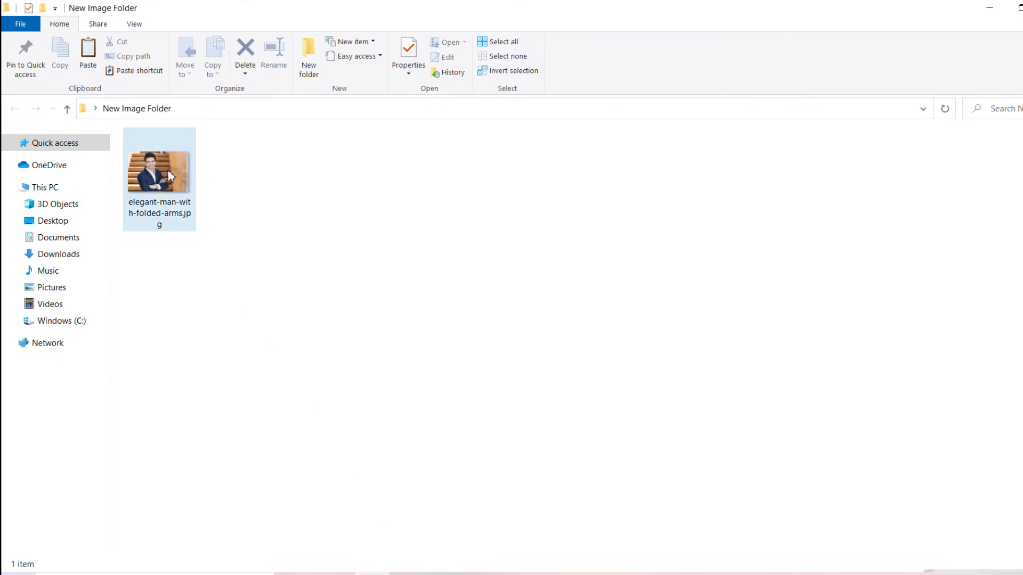
{"action": "left_click_drag", "start_coordinate": [169, 175], "coordinate": [406, 366]}
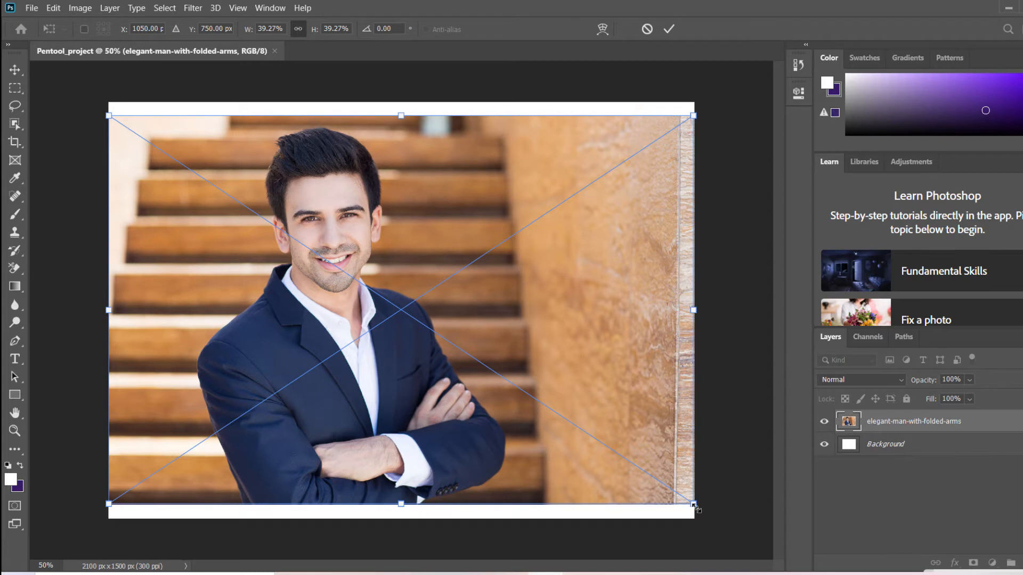
Scale the placed photo to about 42.16% and position it so it covers the whole canvas
{"action": "left_click_drag", "start_coordinate": [694, 506], "coordinate": [712, 516]}
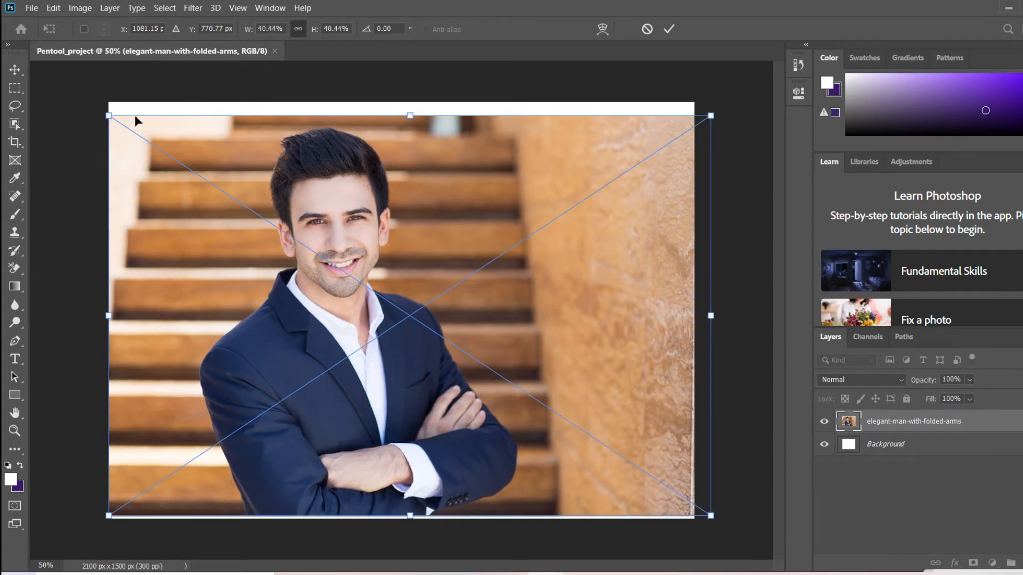
{"action": "left_click_drag", "start_coordinate": [109, 115], "coordinate": [88, 102]}
{"action": "mouse_move", "coordinate": [165, 286]}
{"action": "left_mouse_down"}
{"action": "mouse_move", "coordinate": [174, 279]}
{"action": "mouse_move", "coordinate": [171, 291]}
{"action": "left_mouse_up"}
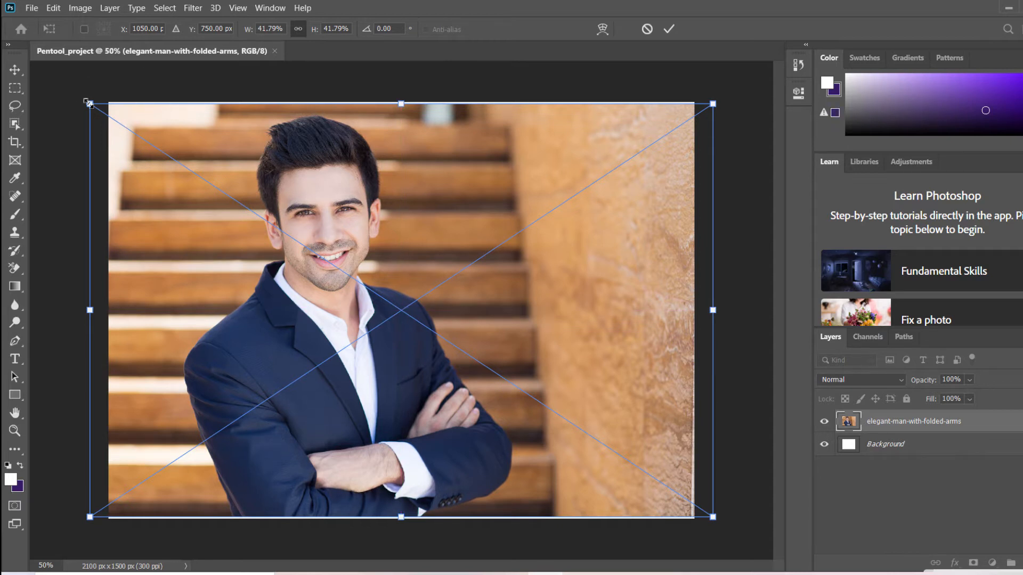
{"action": "left_click_drag", "start_coordinate": [88, 103], "coordinate": [87, 101]}
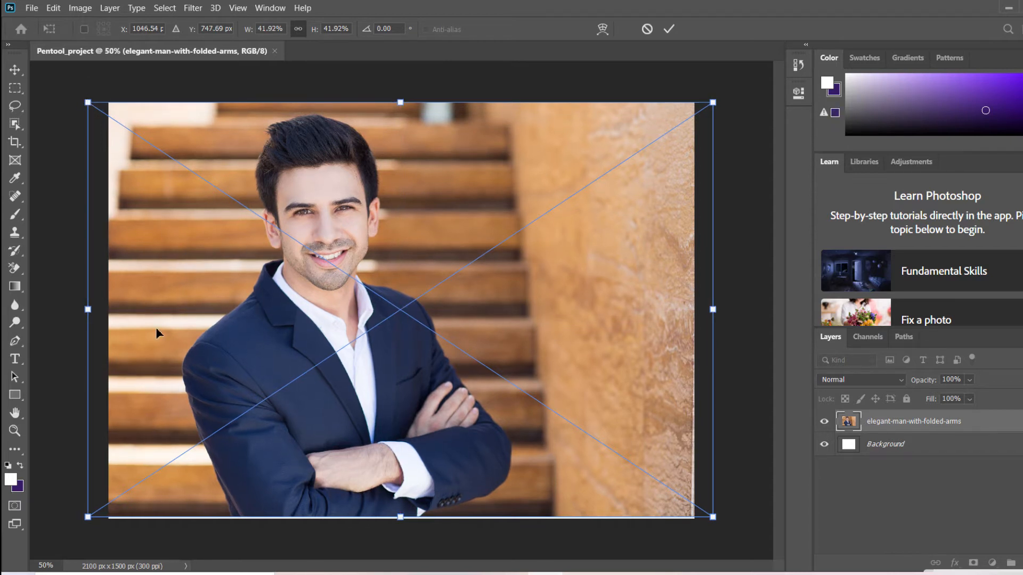
{"action": "left_click_drag", "start_coordinate": [157, 329], "coordinate": [156, 333]}
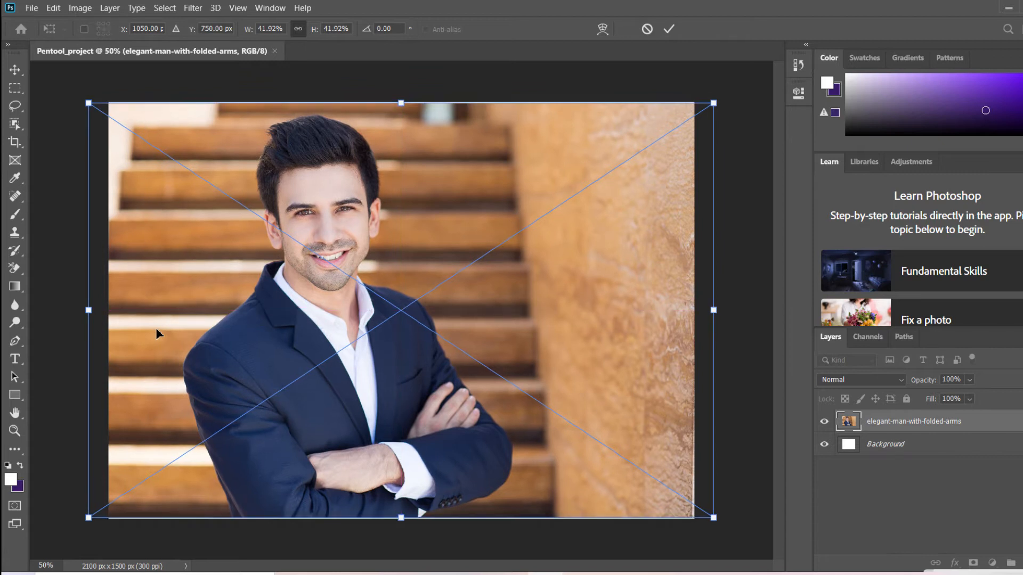
{"action": "left_click_drag", "start_coordinate": [90, 525], "coordinate": [86, 527]}
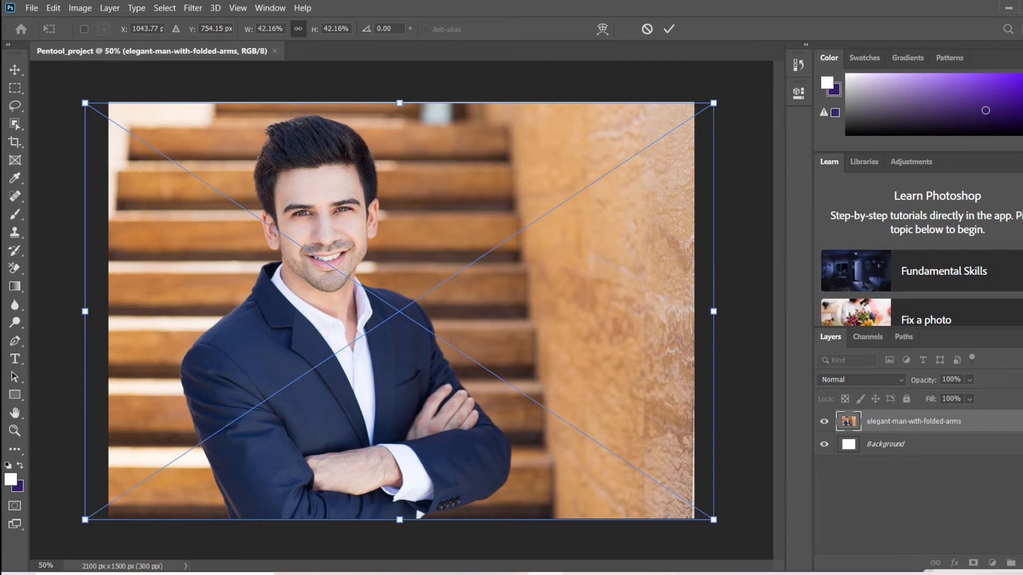
{"action": "key", "text": "Return"}
Unlock the white Background layer and delete it
{"action": "left_click", "coordinate": [1022, 445]}
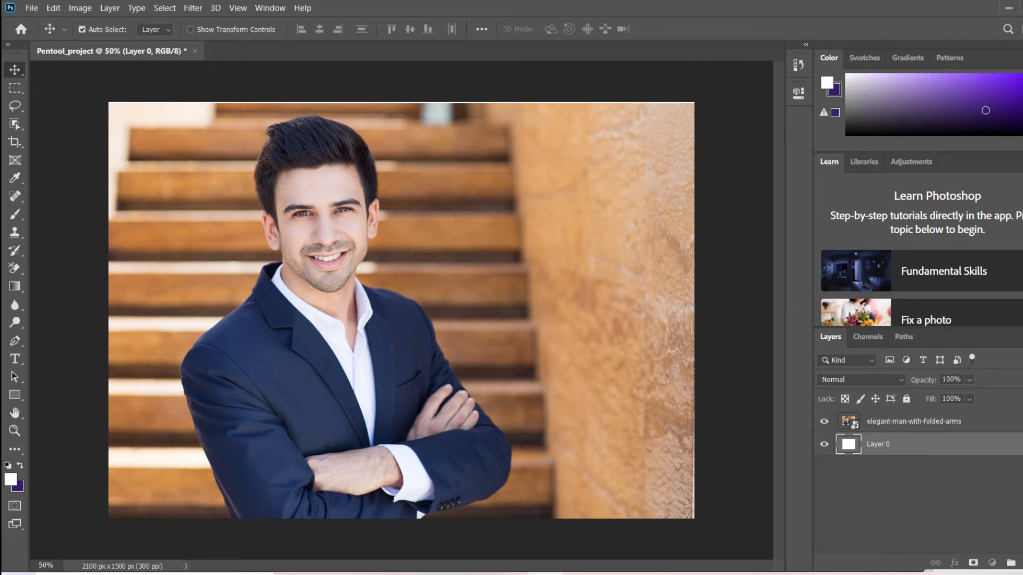
{"action": "key", "text": "Delete"}
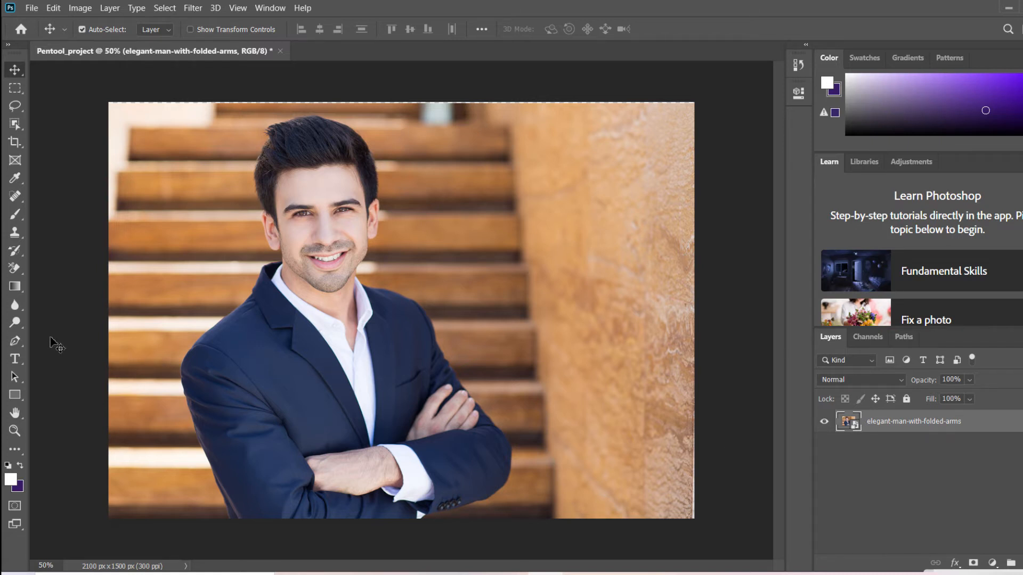
Activate the standard Pen tool and set its drawing mode to Path
{"action": "left_click", "coordinate": [16, 343]}
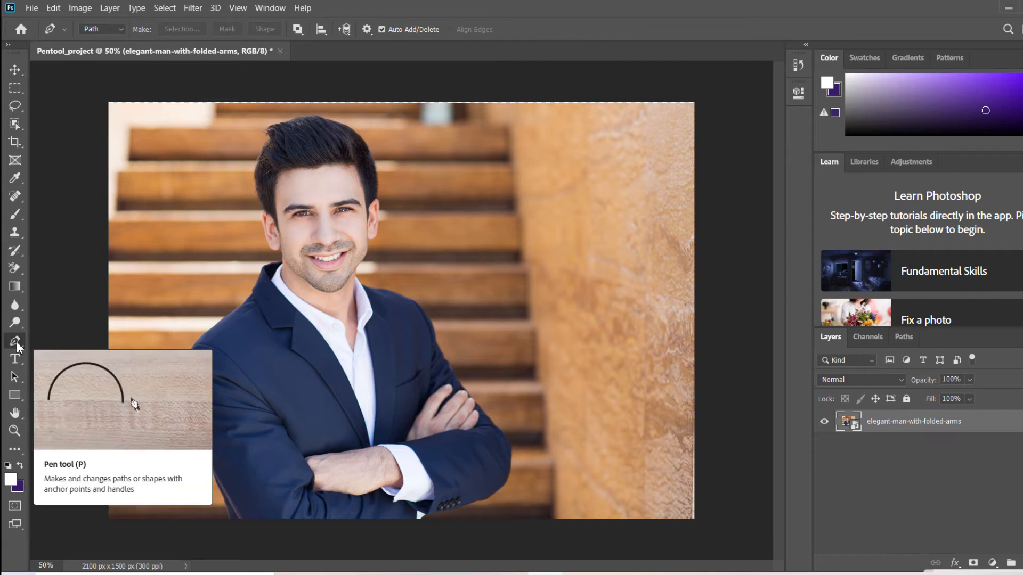
{"action": "right_click", "coordinate": [17, 343]}
{"action": "left_click", "coordinate": [73, 344]}
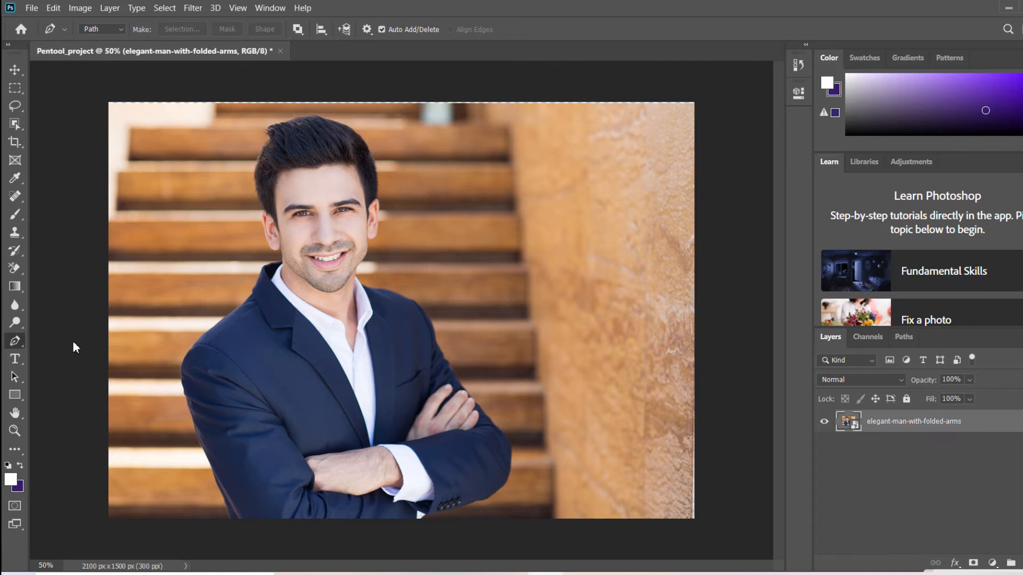
{"action": "left_click", "coordinate": [121, 31]}
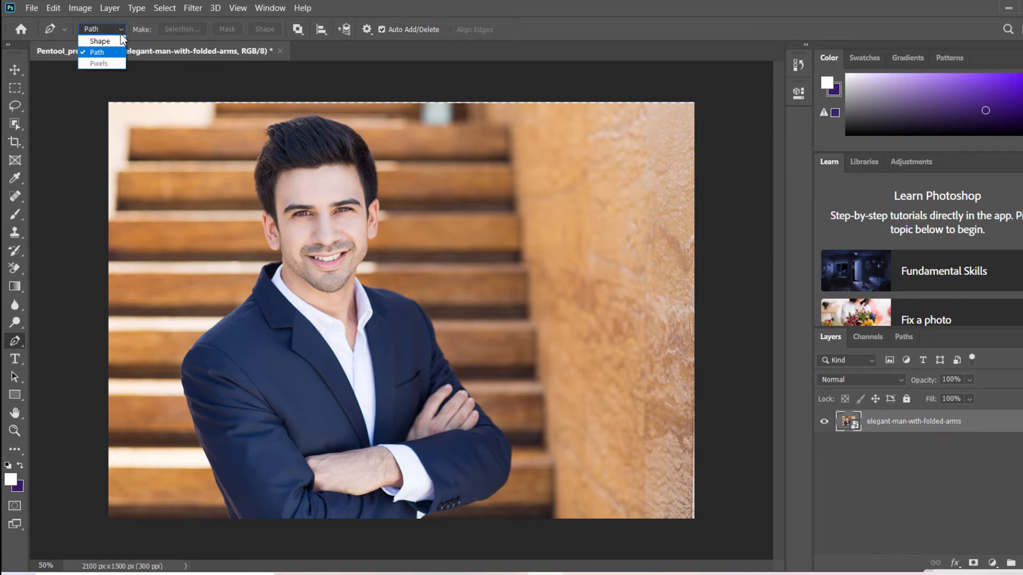
{"action": "left_click", "coordinate": [113, 54]}
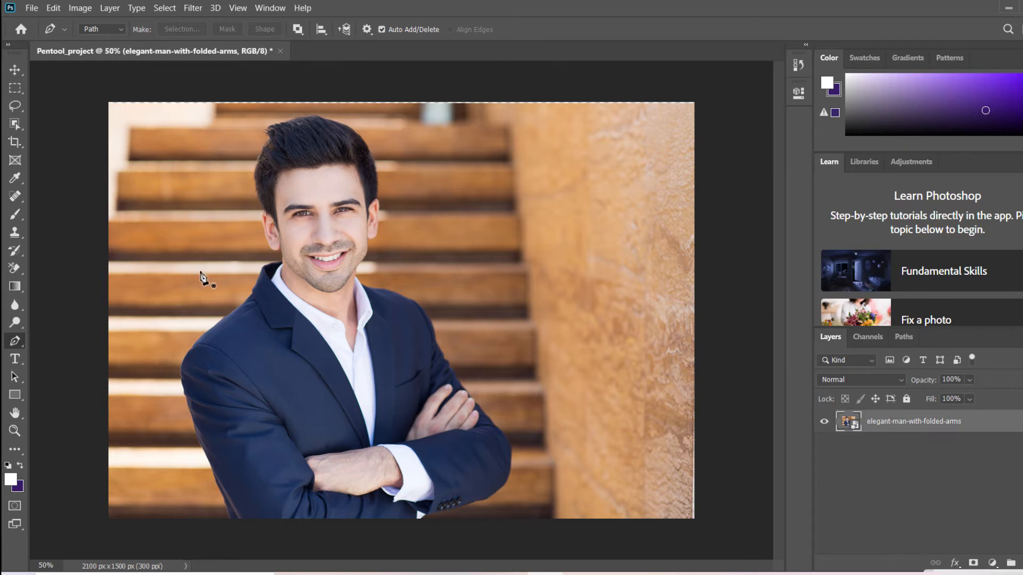
At 80% zoom, start a pen path below the man's jacket collar and trace the outline of his right shoulder
{"action": "left_click", "coordinate": [45, 566]}
{"action": "type", "text": "80"}
{"action": "key", "text": "Return"}
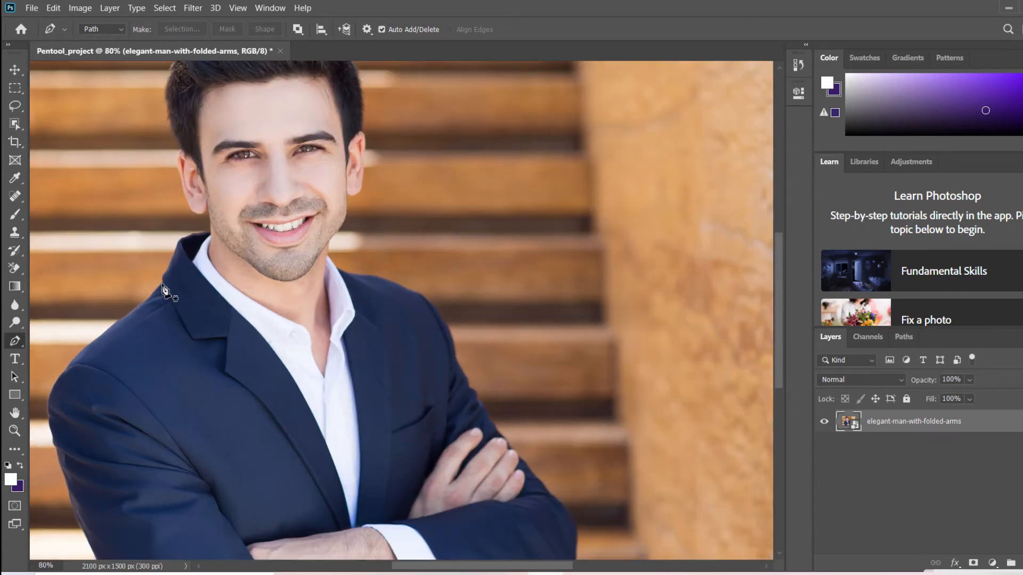
{"action": "left_click", "coordinate": [146, 300]}
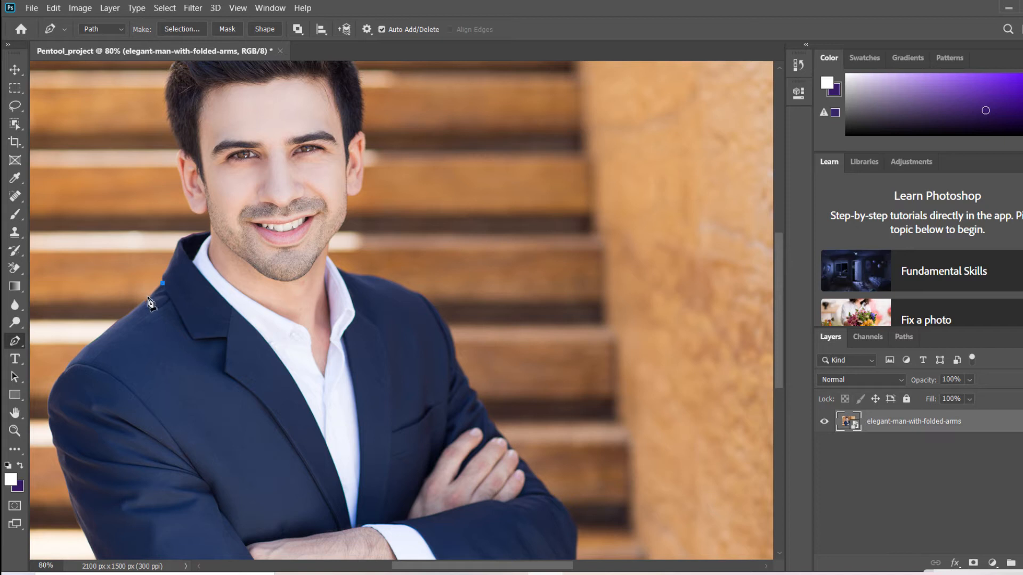
{"action": "left_click", "coordinate": [130, 312]}
{"action": "left_click", "coordinate": [110, 325]}
{"action": "left_click", "coordinate": [91, 341]}
{"action": "left_click", "coordinate": [74, 357]}
{"action": "left_click", "coordinate": [65, 369]}
{"action": "left_click", "coordinate": [57, 380]}
{"action": "left_click", "coordinate": [49, 393]}
Continue the path down the outer edge of the man's right sleeve until just above the photo's lower edge
{"action": "left_click", "coordinate": [47, 413]}
{"action": "left_click", "coordinate": [49, 427]}
{"action": "left_click", "coordinate": [52, 438]}
{"action": "left_click", "coordinate": [53, 444]}
{"action": "left_click", "coordinate": [58, 452]}
{"action": "left_click", "coordinate": [58, 463]}
{"action": "left_click", "coordinate": [63, 473]}
{"action": "left_click", "coordinate": [67, 486]}
{"action": "left_click", "coordinate": [70, 496]}
{"action": "left_click", "coordinate": [74, 509]}
{"action": "left_click", "coordinate": [78, 522]}
{"action": "left_click", "coordinate": [83, 533]}
{"action": "left_click", "coordinate": [91, 548]}
{"action": "scroll", "coordinate": [91, 548], "scroll_direction": "down", "scroll_amount": 5}
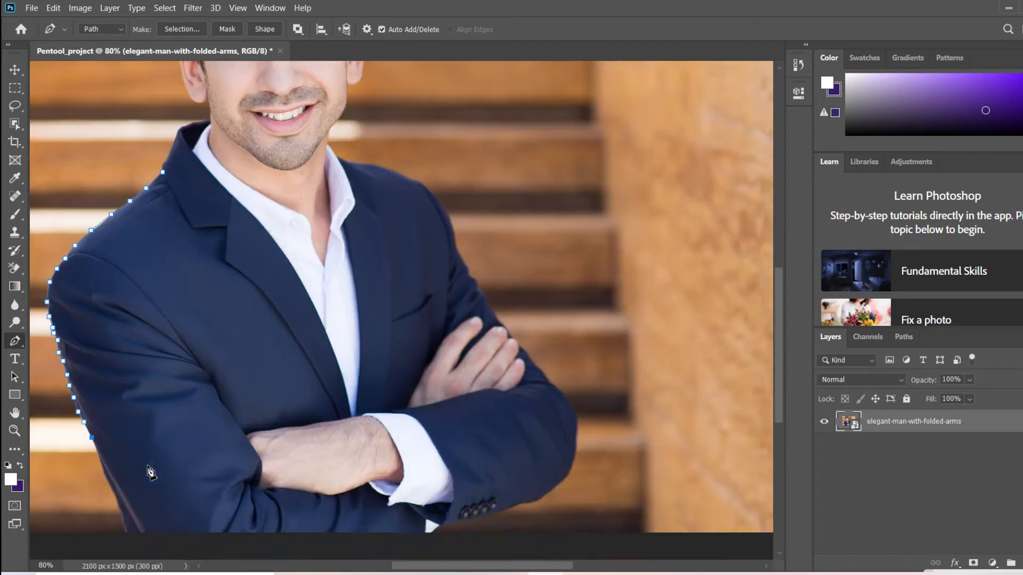
{"action": "left_click", "coordinate": [100, 434]}
{"action": "left_click", "coordinate": [104, 452]}
{"action": "left_click", "coordinate": [109, 464]}
{"action": "left_click", "coordinate": [115, 473]}
{"action": "left_click", "coordinate": [119, 486]}
{"action": "left_click", "coordinate": [123, 496]}
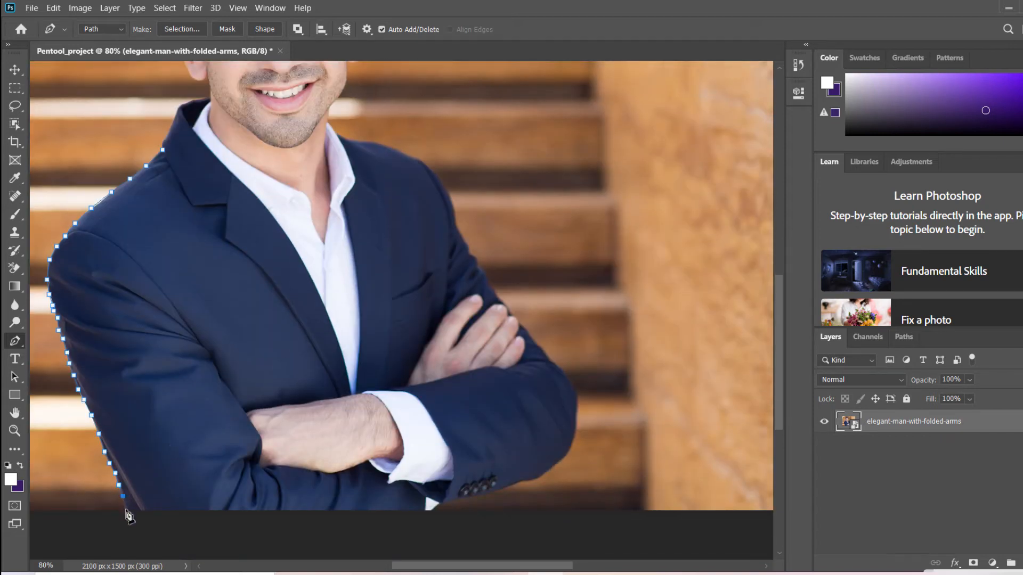
{"action": "left_click", "coordinate": [126, 508]}
{"action": "left_click", "coordinate": [430, 511]}
{"action": "left_click", "coordinate": [439, 502]}
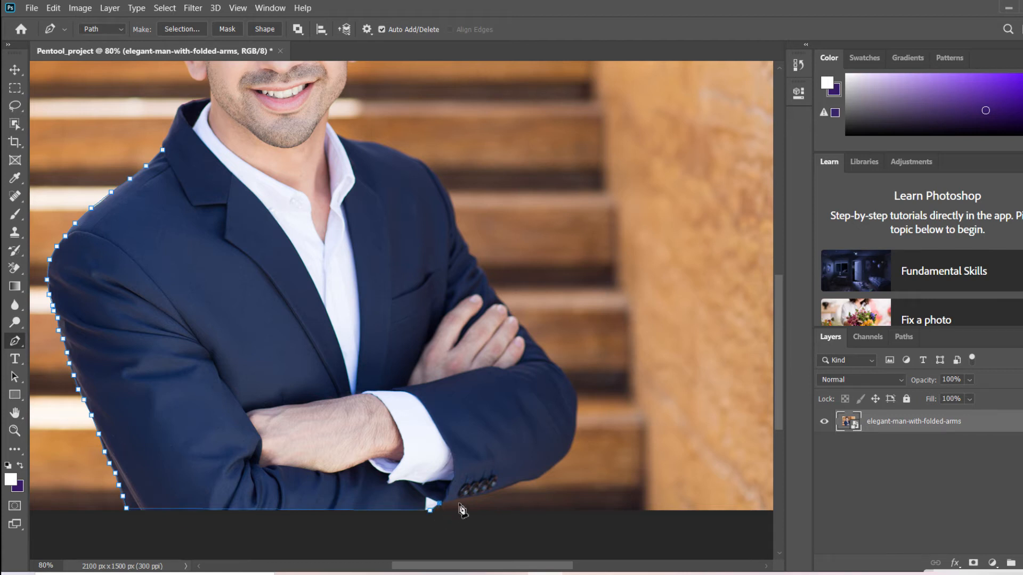
{"action": "key", "text": "ctrl+z"}
{"action": "key", "text": "ctrl+z"}
{"action": "key", "text": "ctrl+z"}
Continue the path along the photo's lower edge and beneath the man's left forearm past the cuff buttons
{"action": "left_click", "coordinate": [126, 511]}
{"action": "left_click", "coordinate": [432, 512]}
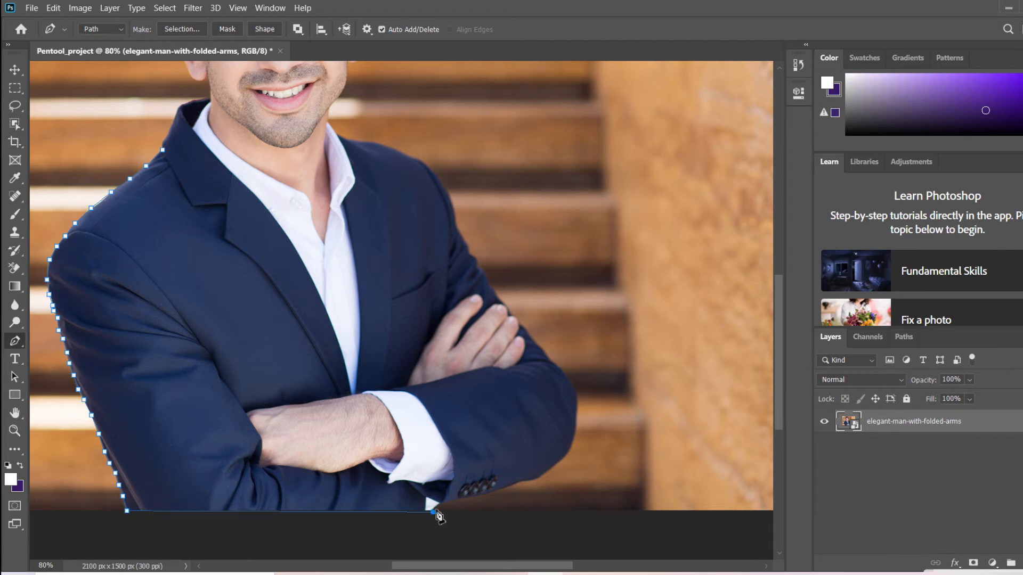
{"action": "left_click", "coordinate": [441, 504]}
{"action": "left_click", "coordinate": [457, 501]}
{"action": "left_click", "coordinate": [474, 497]}
{"action": "left_click", "coordinate": [497, 490]}
{"action": "left_click", "coordinate": [513, 485]}
{"action": "left_click", "coordinate": [522, 482]}
{"action": "left_click", "coordinate": [531, 481]}
Trace the path around the curve of the man's left elbow with closely spaced anchor points
{"action": "left_click", "coordinate": [540, 476]}
{"action": "left_click", "coordinate": [553, 467]}
{"action": "left_click", "coordinate": [565, 455]}
{"action": "left_click", "coordinate": [571, 445]}
{"action": "left_click", "coordinate": [576, 425]}
{"action": "left_click", "coordinate": [576, 412]}
{"action": "left_click", "coordinate": [575, 392]}
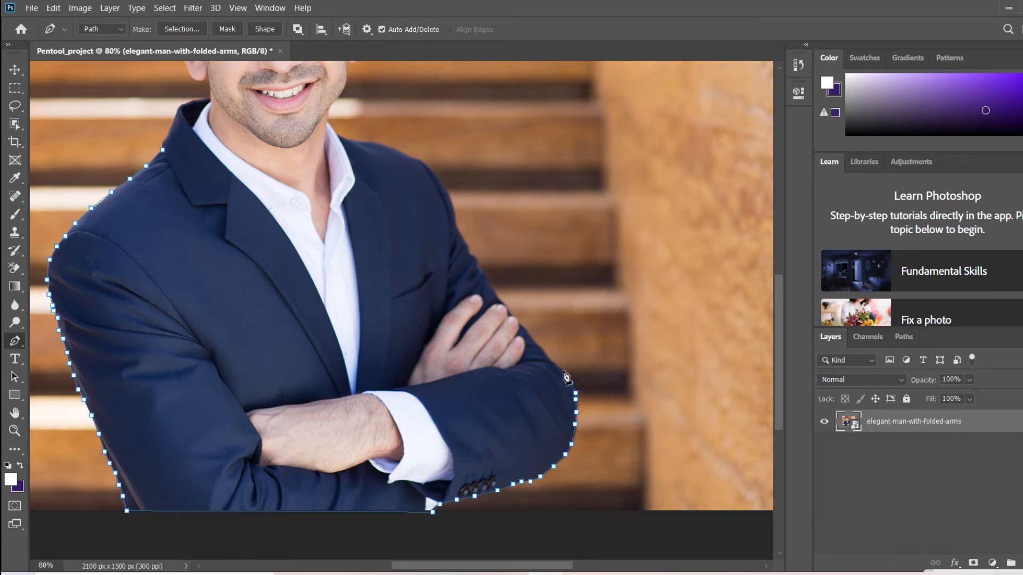
Continue the path from the elbow up the left sleeve, past the fingers resting on the arm
{"action": "left_click", "coordinate": [570, 382]}
{"action": "left_click", "coordinate": [557, 367]}
{"action": "left_click", "coordinate": [549, 360]}
{"action": "left_click", "coordinate": [539, 346]}
{"action": "left_click", "coordinate": [527, 332]}
{"action": "left_click", "coordinate": [521, 324]}
{"action": "left_click", "coordinate": [515, 318]}
{"action": "left_click", "coordinate": [505, 307]}
{"action": "left_click", "coordinate": [498, 298]}
{"action": "left_click", "coordinate": [492, 291]}
Extend the path up the outer edge of the man's left upper arm toward the shoulder
{"action": "left_click", "coordinate": [489, 281]}
{"action": "left_click", "coordinate": [481, 268]}
{"action": "left_click", "coordinate": [477, 263]}
{"action": "left_click", "coordinate": [475, 257]}
{"action": "left_click", "coordinate": [469, 248]}
{"action": "left_click", "coordinate": [464, 240]}
{"action": "left_click", "coordinate": [457, 232]}
{"action": "left_click", "coordinate": [454, 214]}
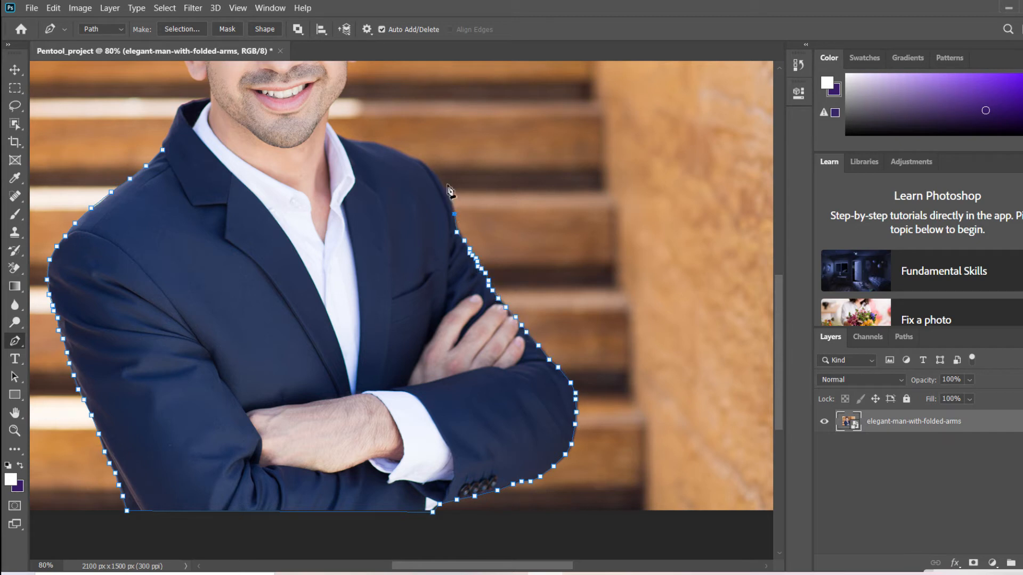
Trace the path over the man's left shoulder and along the jacket to the shirt collar
{"action": "left_click", "coordinate": [445, 191]}
{"action": "left_click", "coordinate": [437, 173]}
{"action": "left_click", "coordinate": [423, 162]}
{"action": "left_click", "coordinate": [411, 159]}
{"action": "left_click", "coordinate": [397, 149]}
{"action": "left_click", "coordinate": [381, 144]}
{"action": "left_click", "coordinate": [367, 142]}
{"action": "scroll", "coordinate": [359, 147], "scroll_direction": "up", "scroll_amount": 4}
{"action": "left_click", "coordinate": [358, 341]}
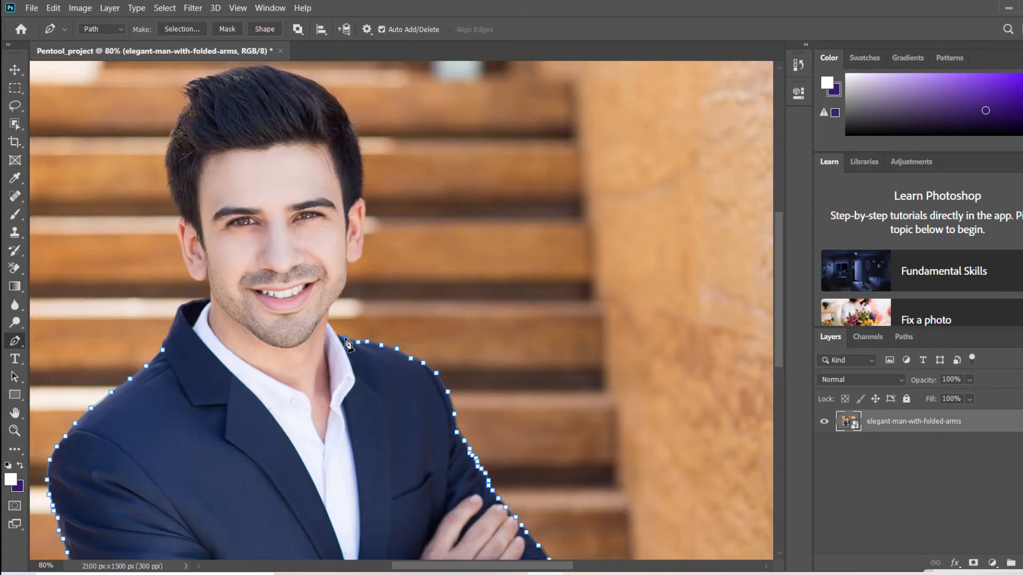
{"action": "left_click", "coordinate": [344, 337]}
{"action": "left_click", "coordinate": [336, 335]}
Continue the path up the man's neck and jaw and around the outer edge of his left ear
{"action": "left_click", "coordinate": [328, 322]}
{"action": "left_click", "coordinate": [328, 308]}
{"action": "left_click", "coordinate": [338, 297]}
{"action": "left_click", "coordinate": [346, 287]}
{"action": "left_click", "coordinate": [348, 275]}
{"action": "left_click", "coordinate": [351, 261]}
{"action": "left_click", "coordinate": [356, 260]}
{"action": "left_click", "coordinate": [360, 256]}
{"action": "left_click", "coordinate": [363, 251]}
{"action": "left_click", "coordinate": [363, 239]}
{"action": "left_click", "coordinate": [362, 230]}
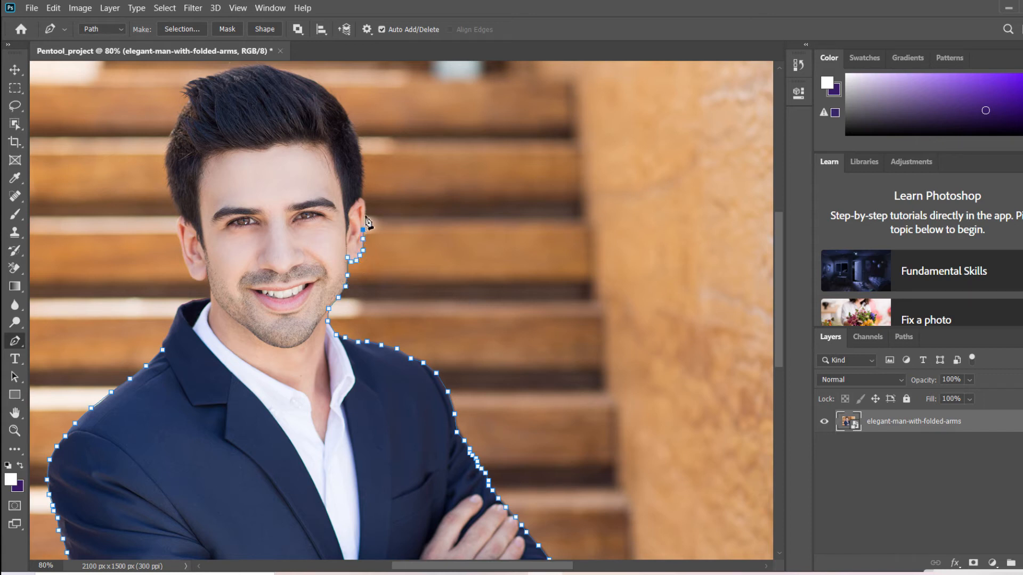
{"action": "left_click", "coordinate": [365, 208]}
{"action": "left_click", "coordinate": [365, 204]}
Trace the path up the side of the hair above the left ear to the curve of the crown
{"action": "left_click", "coordinate": [362, 196]}
{"action": "left_click", "coordinate": [362, 181]}
{"action": "left_click", "coordinate": [362, 168]}
{"action": "left_click", "coordinate": [362, 154]}
{"action": "left_click", "coordinate": [357, 135]}
{"action": "left_click", "coordinate": [352, 123]}
{"action": "left_click", "coordinate": [349, 117]}
{"action": "left_click", "coordinate": [341, 106]}
{"action": "left_click", "coordinate": [334, 97]}
{"action": "left_click", "coordinate": [323, 86]}
{"action": "left_click", "coordinate": [311, 80]}
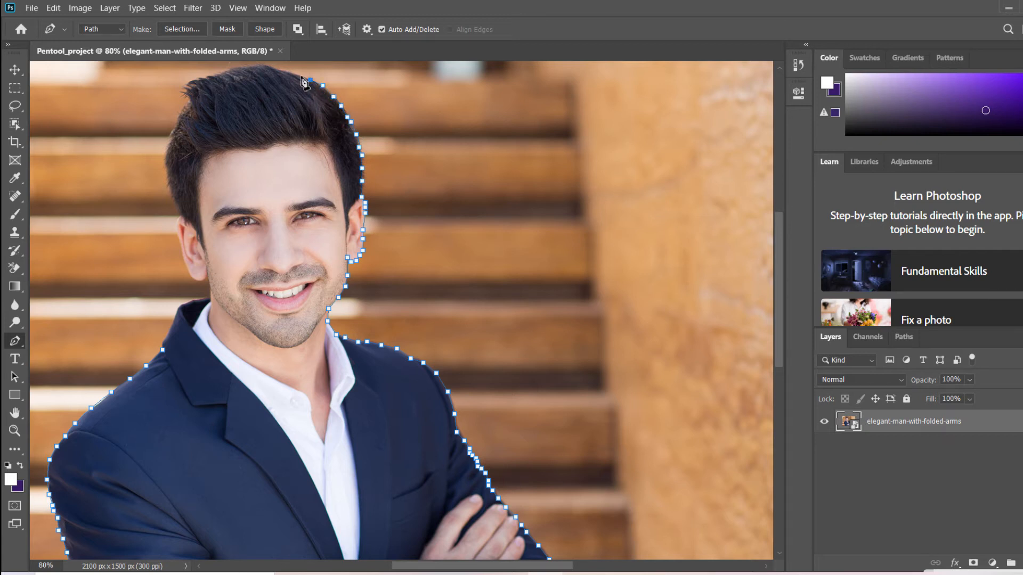
Continue the path across the top of the man's hair to the tip of the quiff
{"action": "left_click", "coordinate": [298, 74]}
{"action": "left_click", "coordinate": [288, 70]}
{"action": "left_click", "coordinate": [280, 70]}
{"action": "left_click", "coordinate": [270, 66]}
{"action": "left_click", "coordinate": [260, 63]}
{"action": "scroll", "coordinate": [256, 71], "scroll_direction": "up", "scroll_amount": 1}
{"action": "left_click", "coordinate": [245, 98]}
{"action": "left_click", "coordinate": [229, 103]}
{"action": "left_click", "coordinate": [214, 109]}
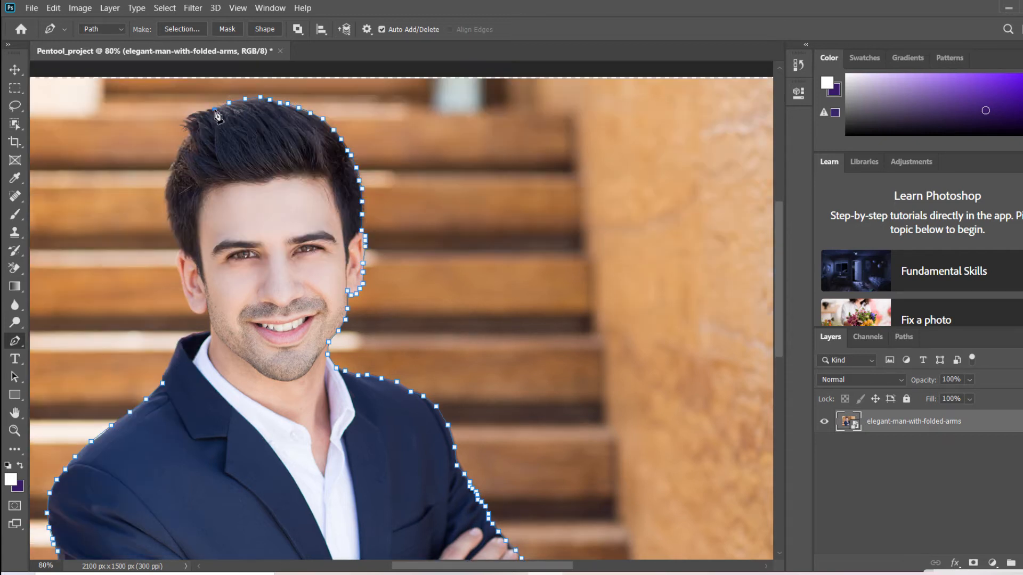
{"action": "left_click", "coordinate": [207, 108]}
{"action": "left_click", "coordinate": [201, 112]}
{"action": "left_click", "coordinate": [188, 114]}
{"action": "left_click", "coordinate": [184, 125]}
Trace the path down the other side of the hair to the top of the man's right ear
{"action": "left_click", "coordinate": [189, 132]}
{"action": "left_click", "coordinate": [184, 142]}
{"action": "left_click", "coordinate": [179, 148]}
{"action": "left_click", "coordinate": [176, 161]}
{"action": "left_click", "coordinate": [170, 167]}
{"action": "left_click", "coordinate": [167, 179]}
{"action": "left_click", "coordinate": [165, 191]}
{"action": "left_click", "coordinate": [167, 209]}
{"action": "left_click", "coordinate": [169, 223]}
{"action": "left_click", "coordinate": [172, 235]}
{"action": "left_click", "coordinate": [176, 242]}
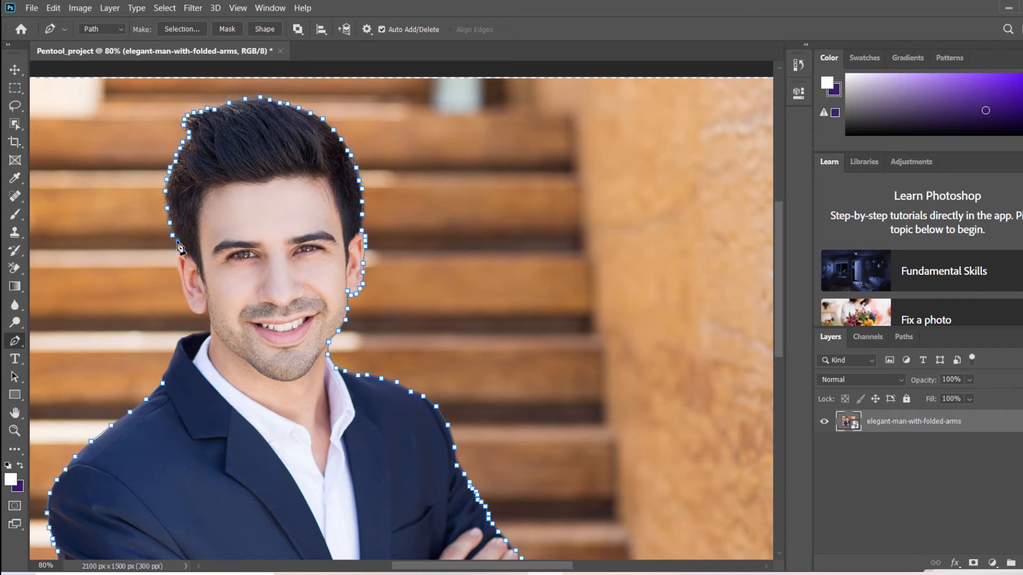
Continue the path around the outer edge of the man's right ear to the base of the earlobe
{"action": "left_click", "coordinate": [179, 248]}
{"action": "left_click", "coordinate": [178, 256]}
{"action": "left_click", "coordinate": [178, 265]}
{"action": "left_click", "coordinate": [181, 274]}
{"action": "left_click", "coordinate": [181, 285]}
{"action": "left_click", "coordinate": [185, 295]}
{"action": "left_click", "coordinate": [189, 307]}
{"action": "left_click", "coordinate": [194, 313]}
{"action": "left_click", "coordinate": [200, 314]}
{"action": "left_click", "coordinate": [207, 311]}
Trace the path down the neck and along the jacket collar to the shoulder, closing it at its starting point
{"action": "left_click", "coordinate": [208, 318]}
{"action": "left_click", "coordinate": [210, 324]}
{"action": "left_click", "coordinate": [208, 330]}
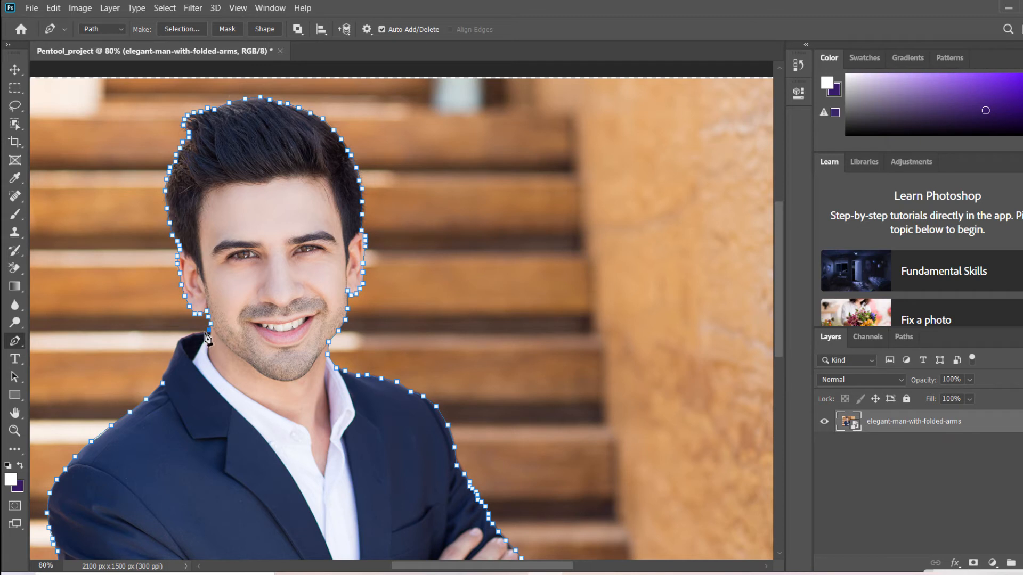
{"action": "left_click", "coordinate": [205, 332]}
{"action": "left_click", "coordinate": [196, 333]}
{"action": "left_click", "coordinate": [187, 334]}
{"action": "left_click", "coordinate": [181, 337]}
{"action": "left_click", "coordinate": [177, 344]}
{"action": "left_click", "coordinate": [172, 356]}
{"action": "left_click", "coordinate": [169, 366]}
{"action": "left_click", "coordinate": [165, 374]}
{"action": "left_click", "coordinate": [163, 383]}
Convert the closed path into a new anti-aliased selection with a 0.5 pixel feather radius
{"action": "key", "text": "ctrl+minus"}
{"action": "key", "text": "ctrl+minus"}
{"action": "right_click", "coordinate": [387, 366]}
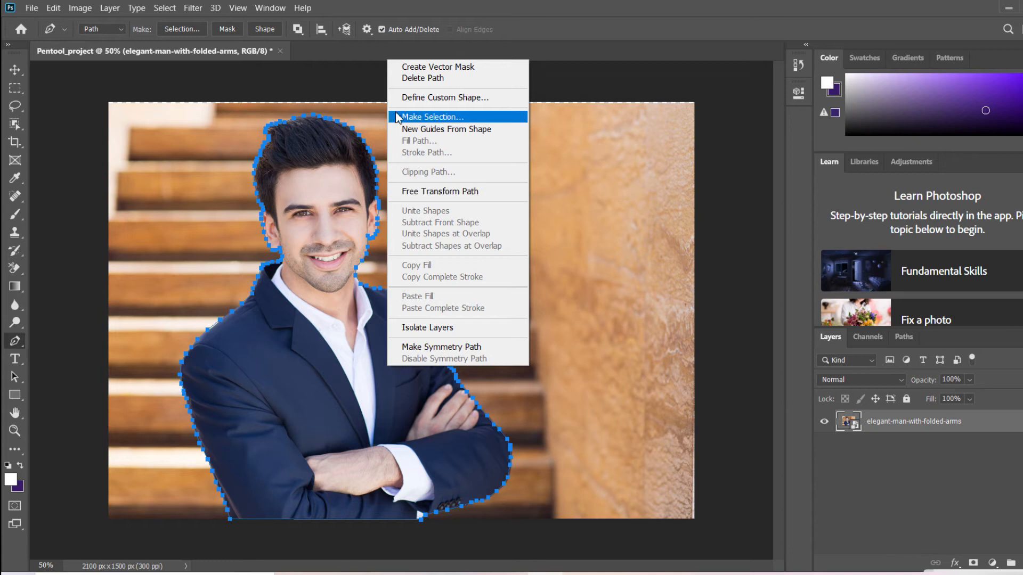
{"action": "left_click", "coordinate": [414, 118]}
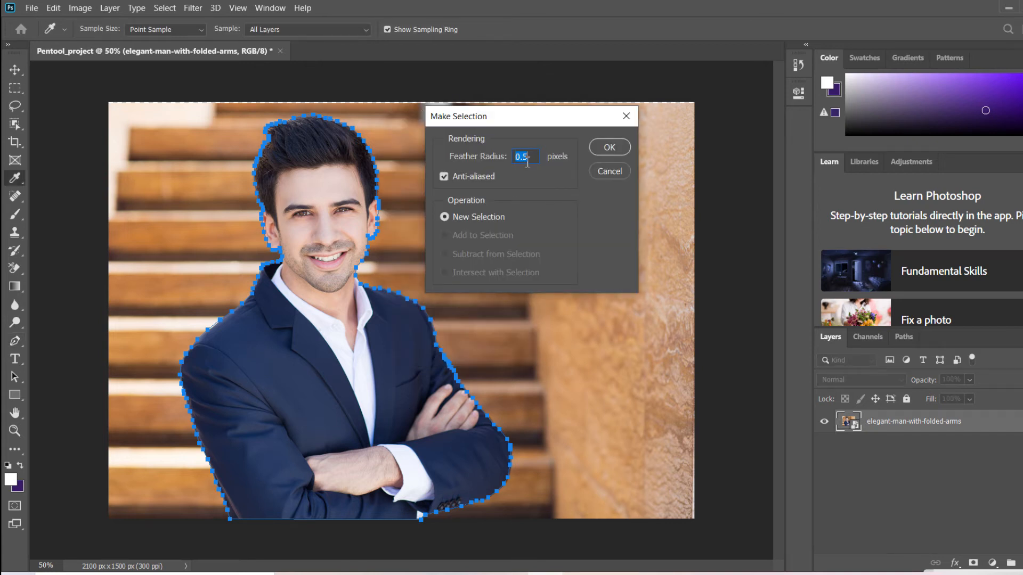
{"action": "left_click", "coordinate": [528, 160]}
{"action": "left_click", "coordinate": [608, 151]}
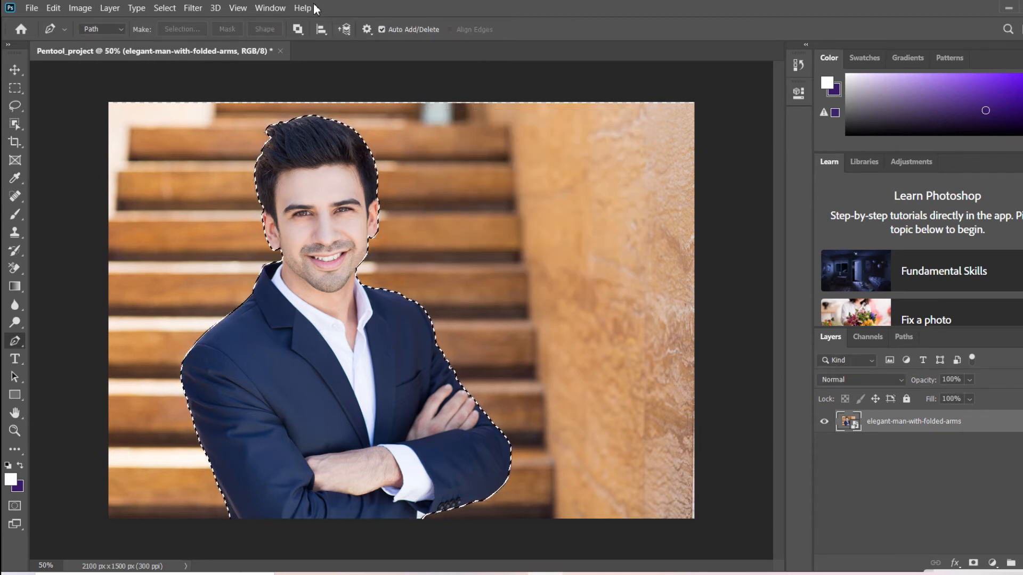
Output the selected man to a new layer using Select and Mask
{"action": "left_click", "coordinate": [160, 8]}
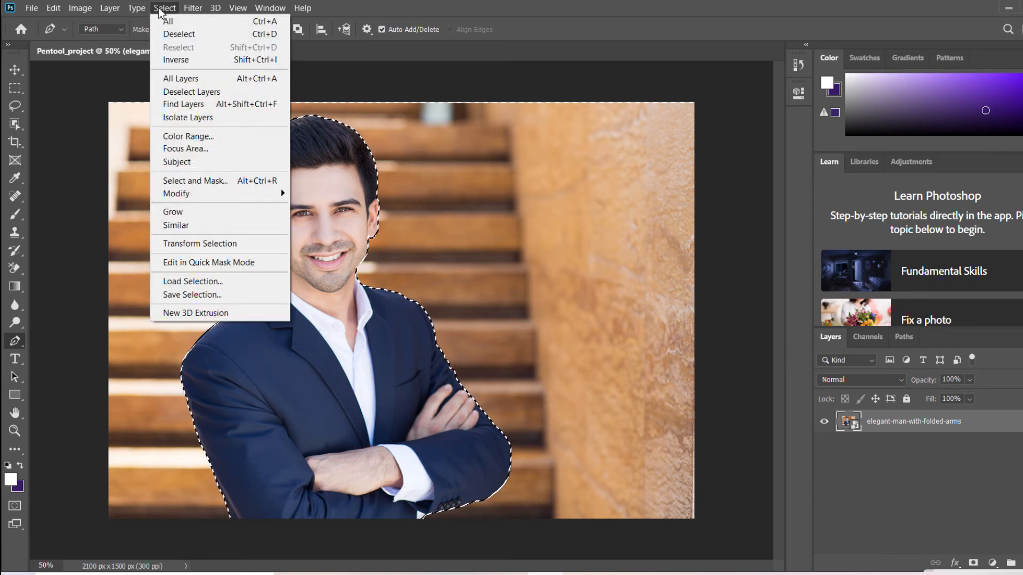
{"action": "left_click", "coordinate": [168, 182]}
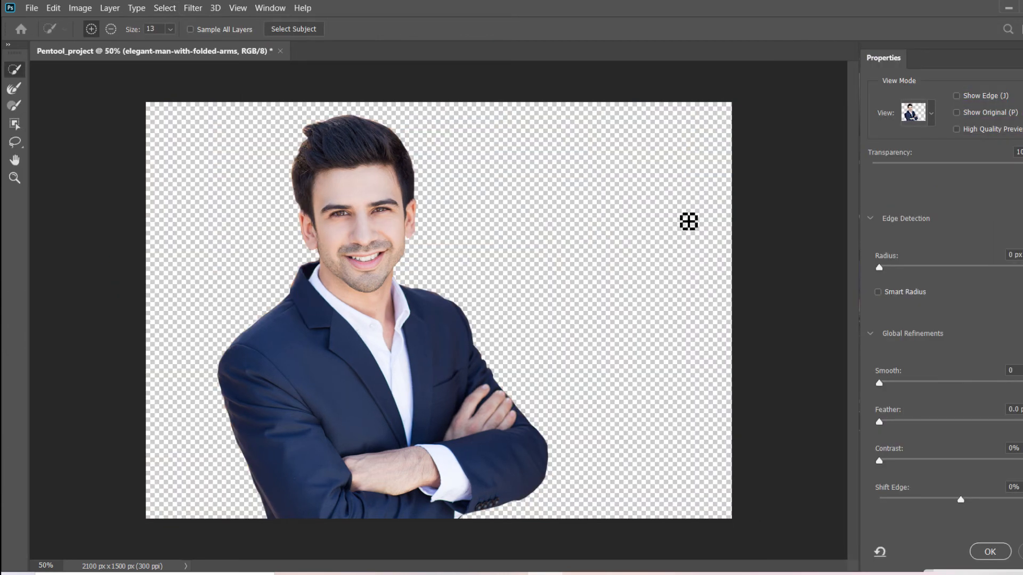
{"action": "scroll", "coordinate": [1017, 334], "scroll_direction": "down", "scroll_amount": 3}
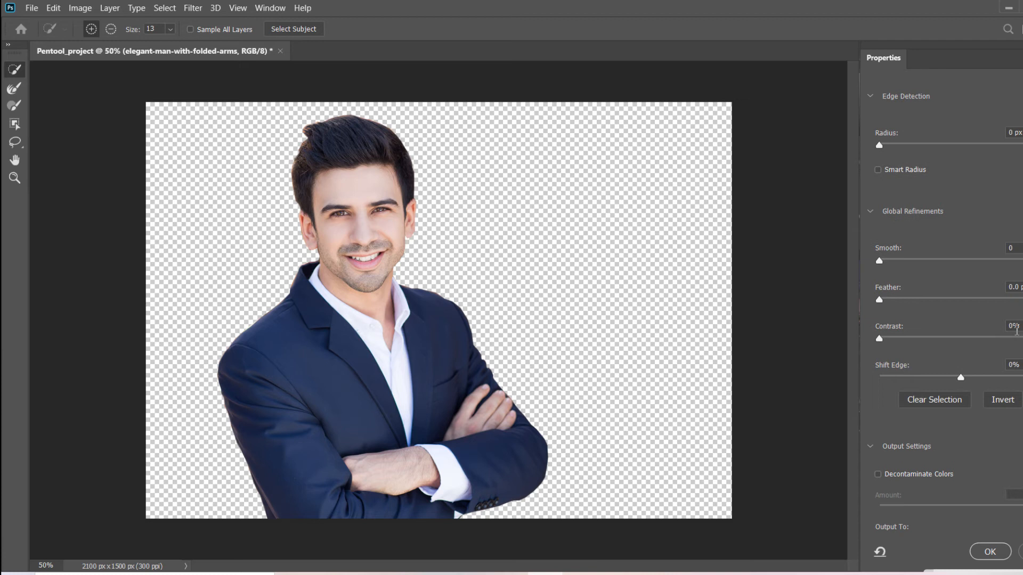
{"action": "scroll", "coordinate": [1017, 332], "scroll_direction": "down", "scroll_amount": 1}
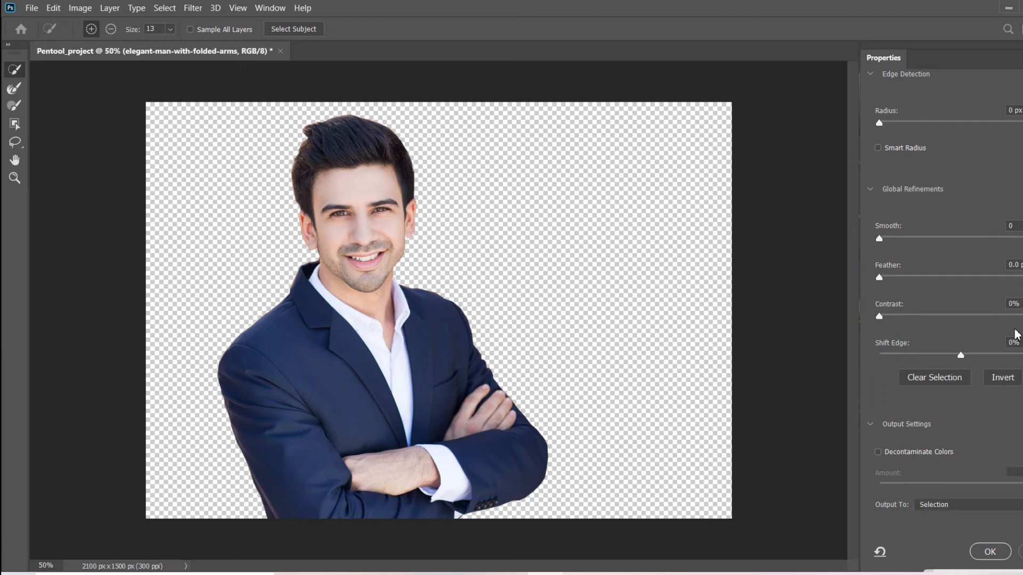
{"action": "left_click", "coordinate": [960, 506]}
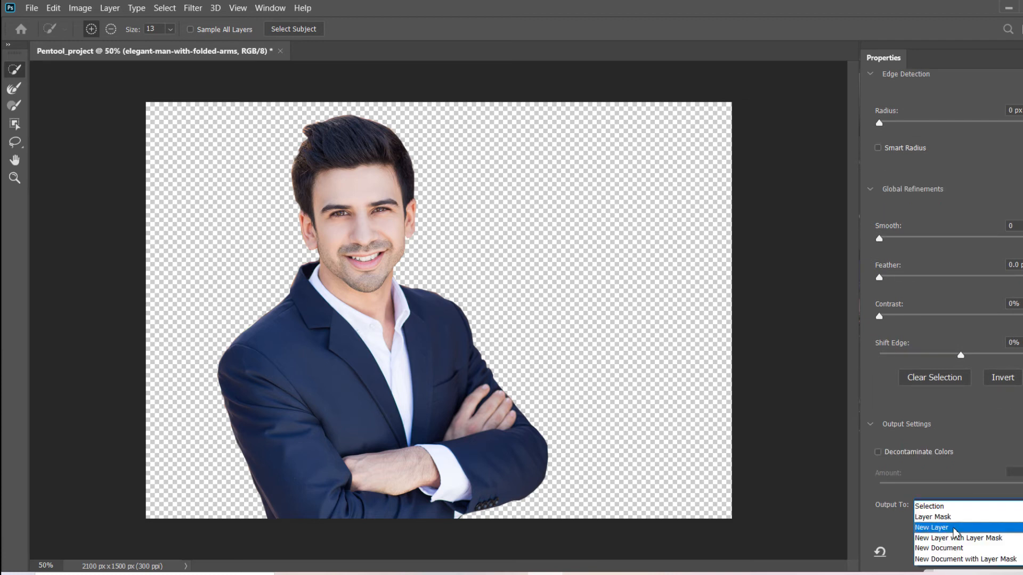
{"action": "left_click", "coordinate": [955, 528]}
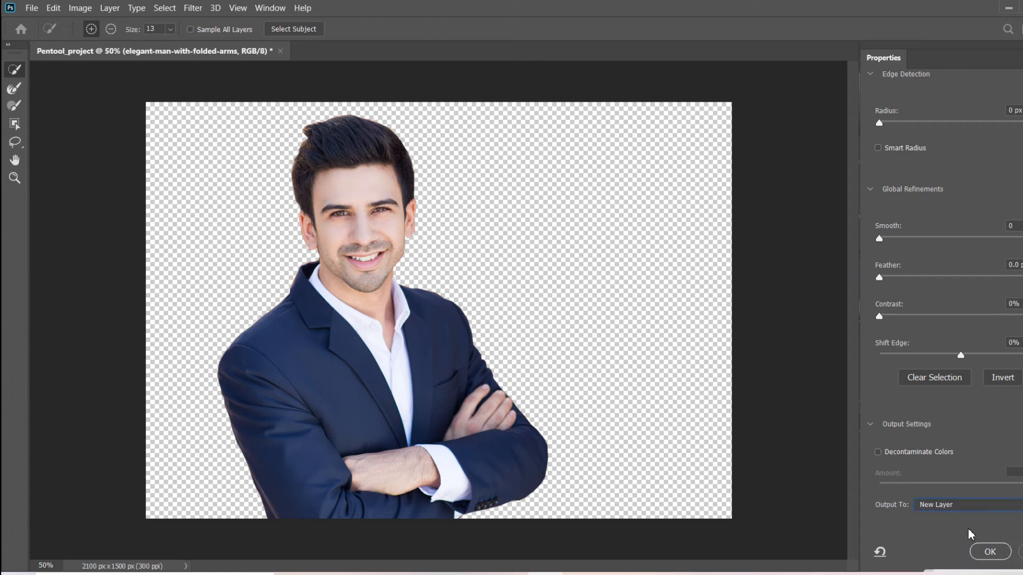
{"action": "left_click", "coordinate": [897, 120]}
{"action": "left_click", "coordinate": [989, 552]}
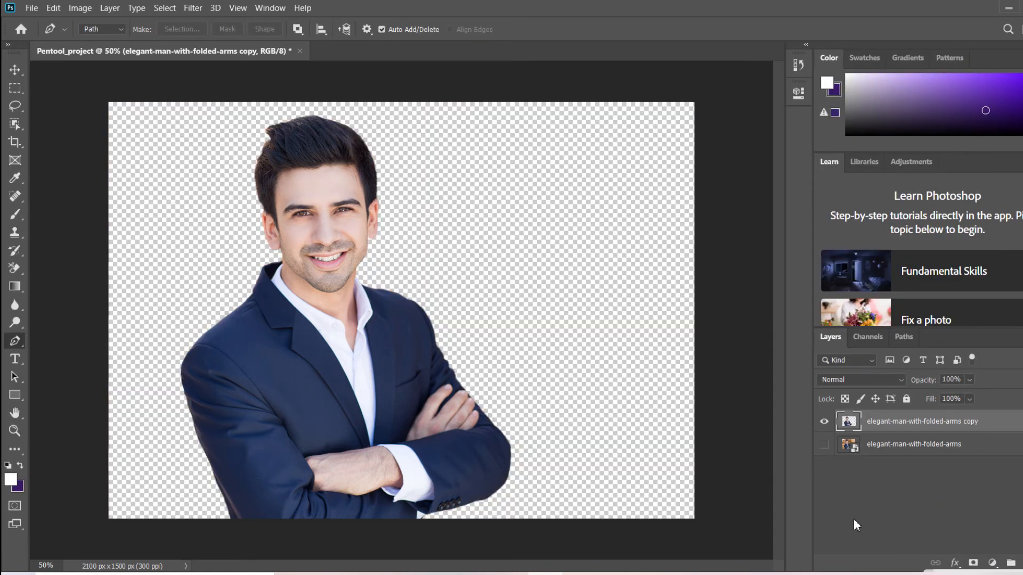
Draw an orange-red rectangle about 2102 by 1495 px over the canvas and place its layer beneath the man's cutout
{"action": "left_click", "coordinate": [10, 399]}
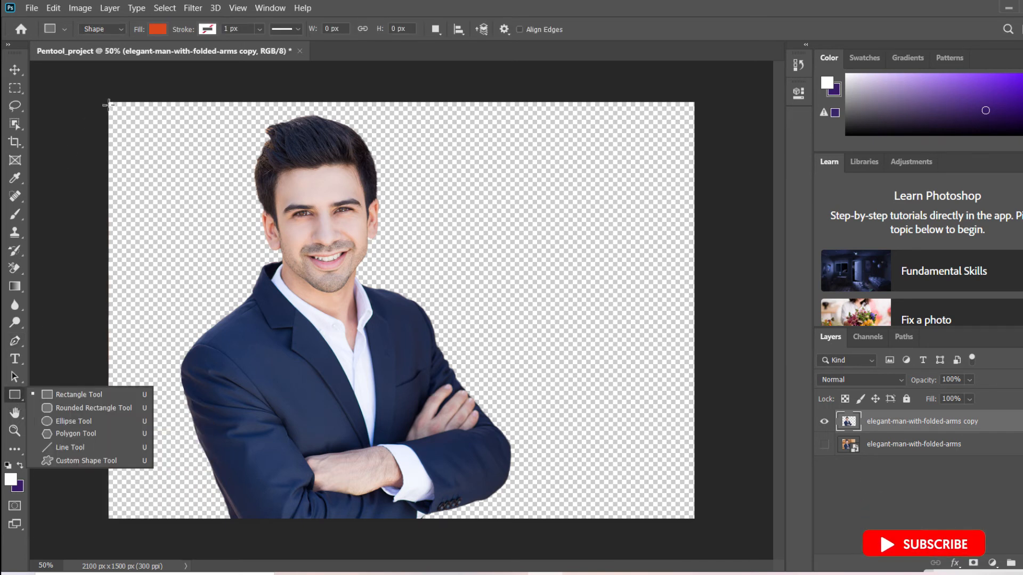
{"action": "left_click_drag", "start_coordinate": [109, 104], "coordinate": [695, 520]}
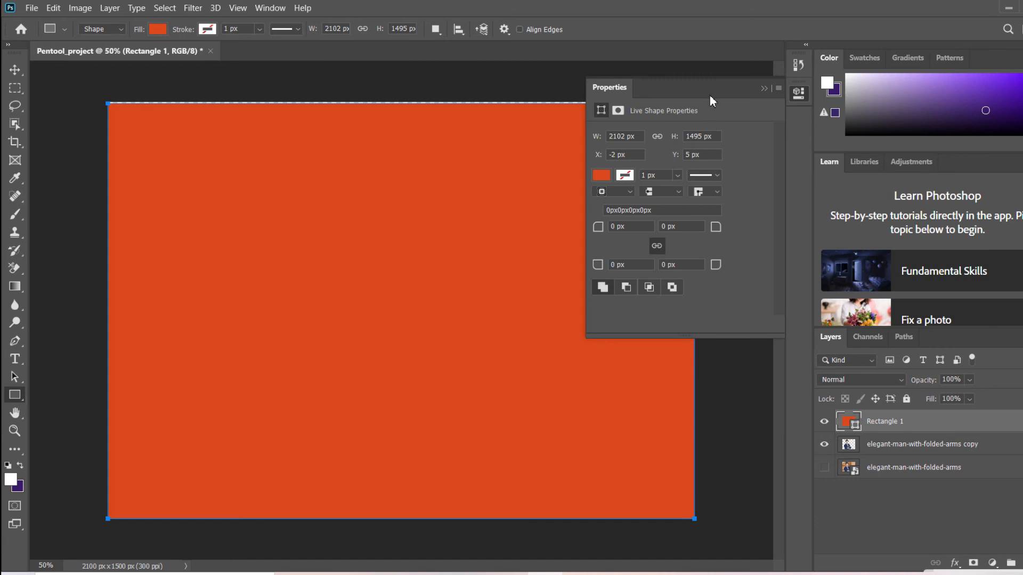
{"action": "left_click", "coordinate": [763, 88]}
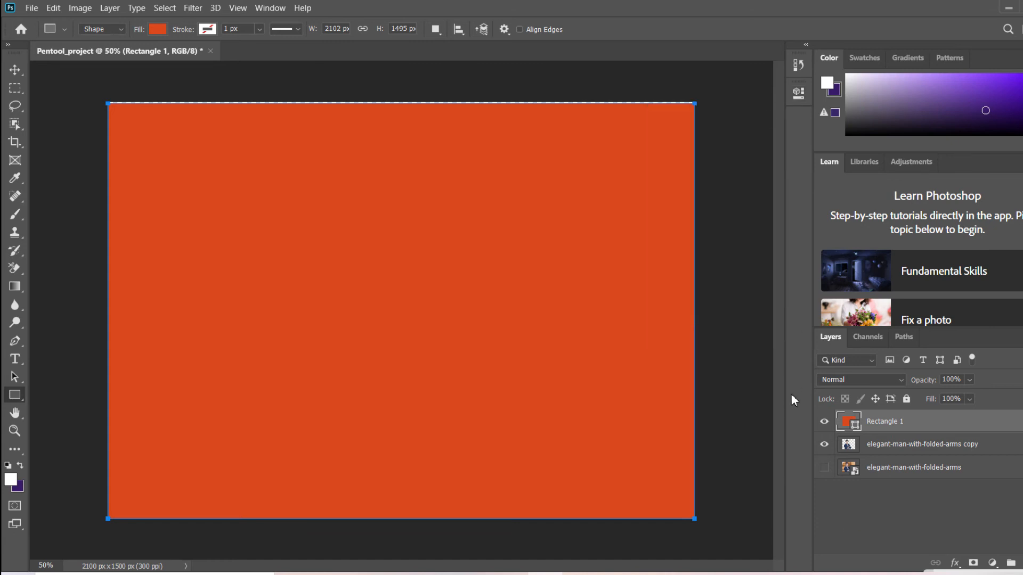
{"action": "left_click_drag", "start_coordinate": [906, 424], "coordinate": [907, 458]}
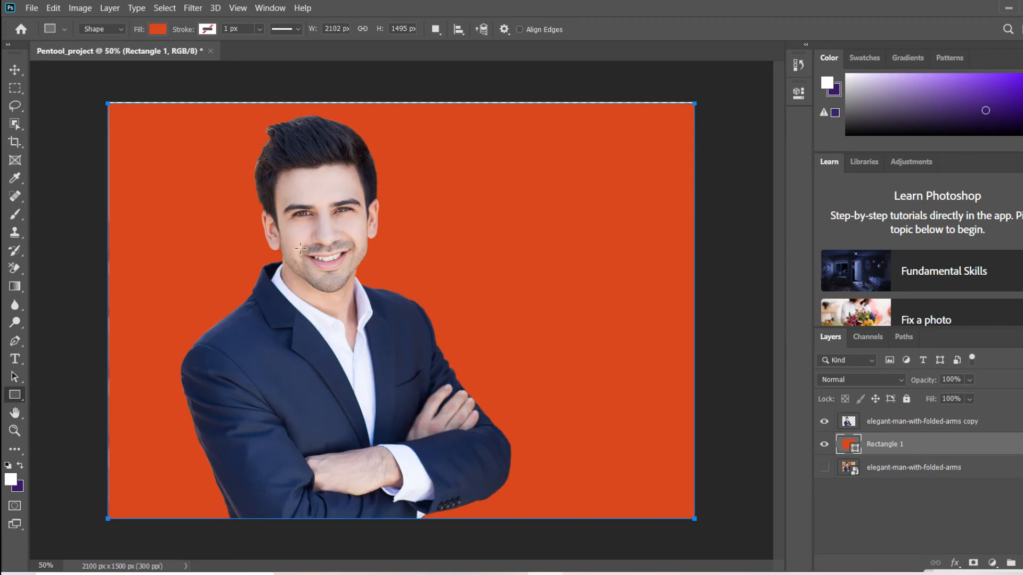
Try several recently used fill colors on the background rectangle, settle on golden yellow, and shift it up to cover the canvas's upper edge
{"action": "left_click", "coordinate": [157, 28]}
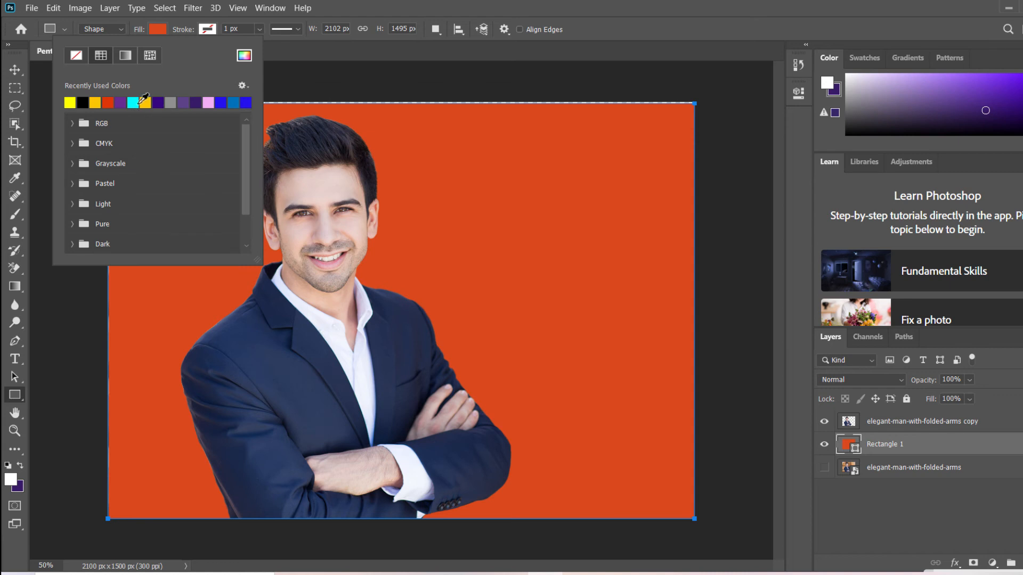
{"action": "left_click", "coordinate": [133, 103]}
{"action": "left_click", "coordinate": [145, 103]}
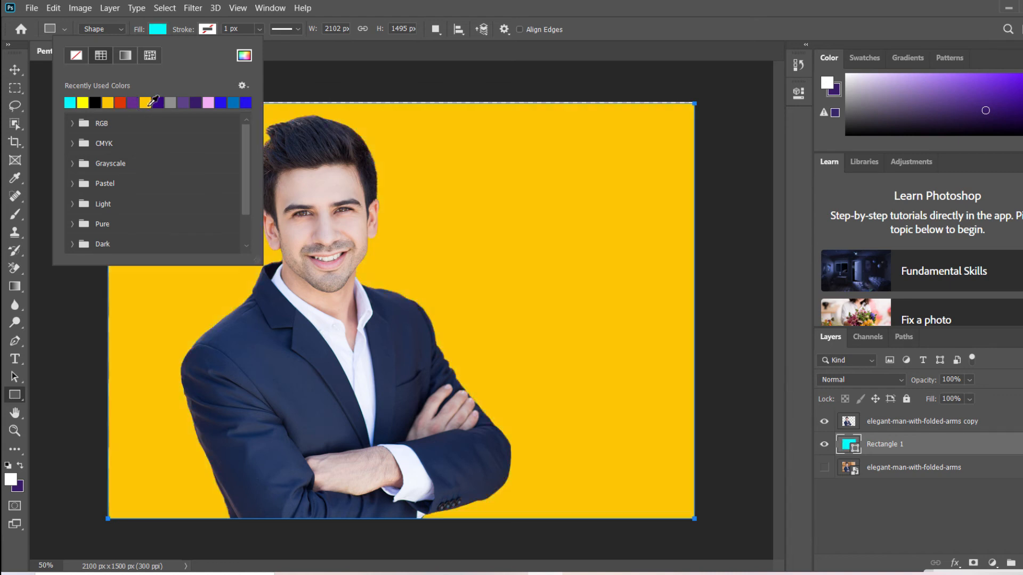
{"action": "left_click", "coordinate": [184, 103]}
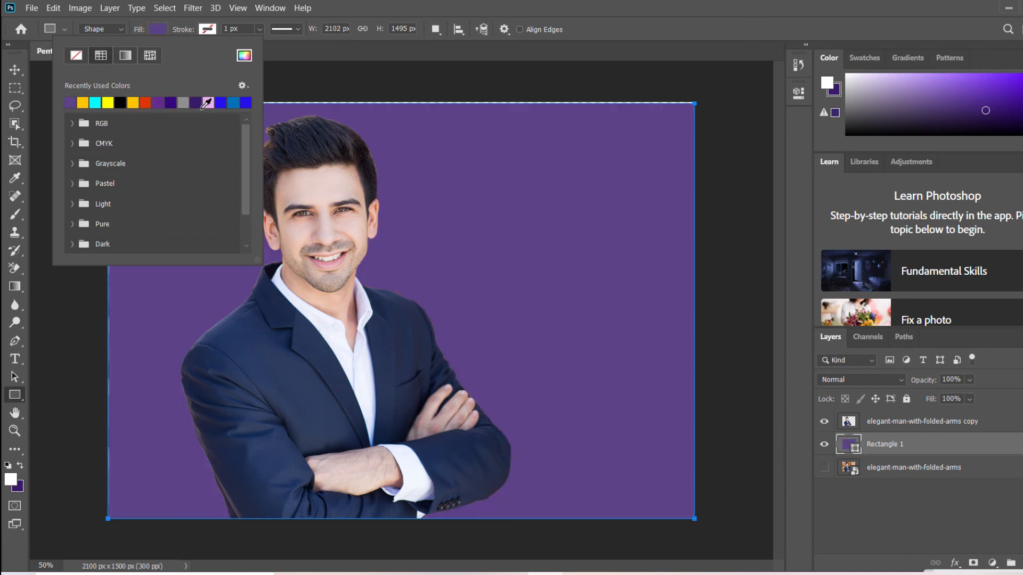
{"action": "left_click", "coordinate": [208, 103]}
{"action": "left_click", "coordinate": [213, 104]}
{"action": "left_click", "coordinate": [232, 103]}
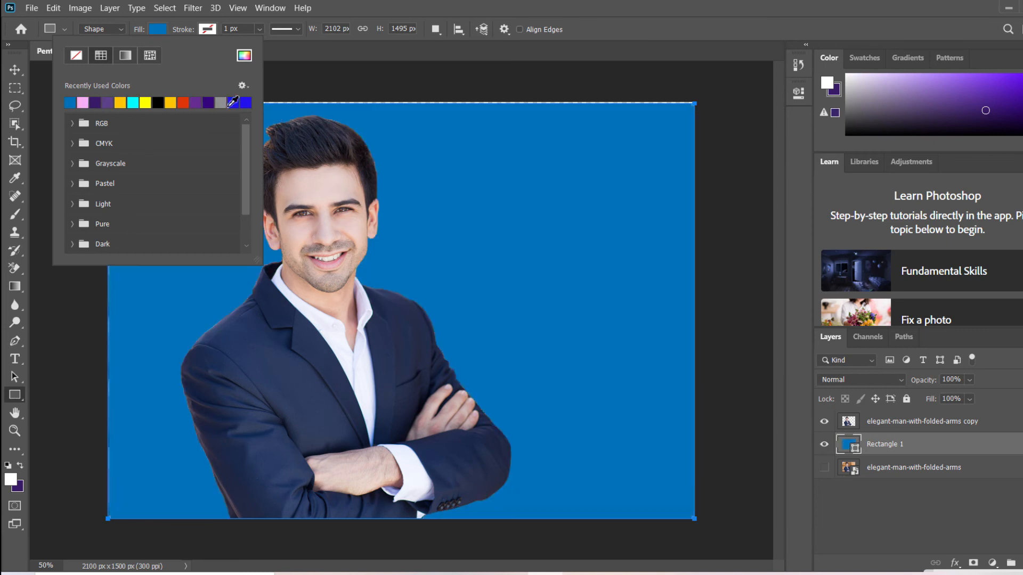
{"action": "left_click", "coordinate": [245, 104]}
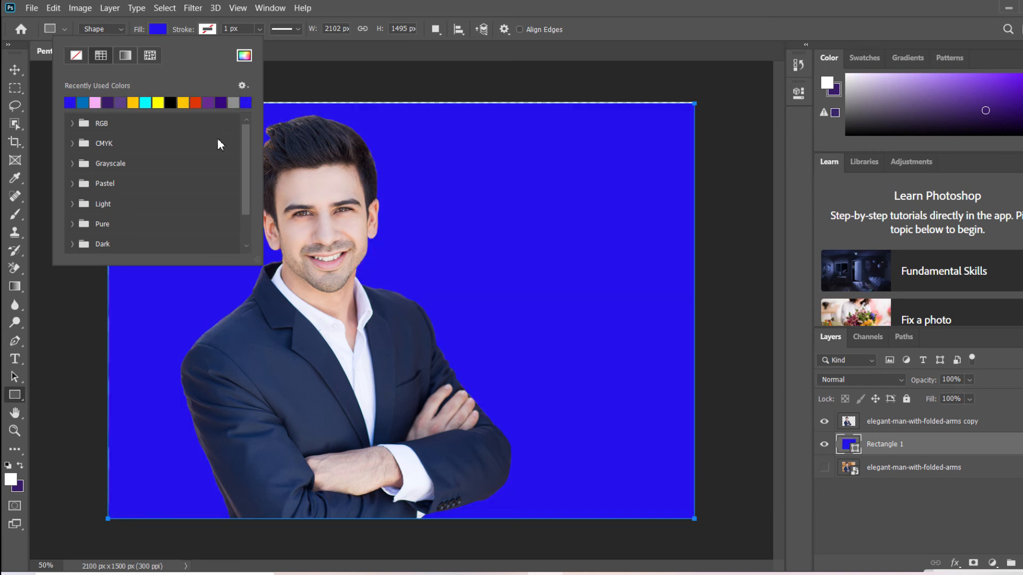
{"action": "left_click", "coordinate": [136, 103]}
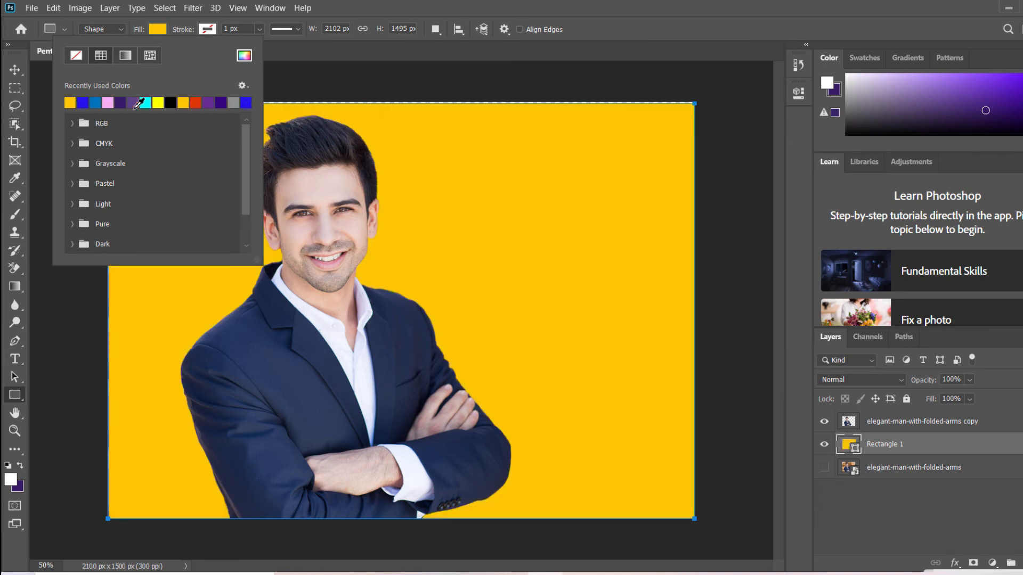
{"action": "left_click", "coordinate": [15, 70]}
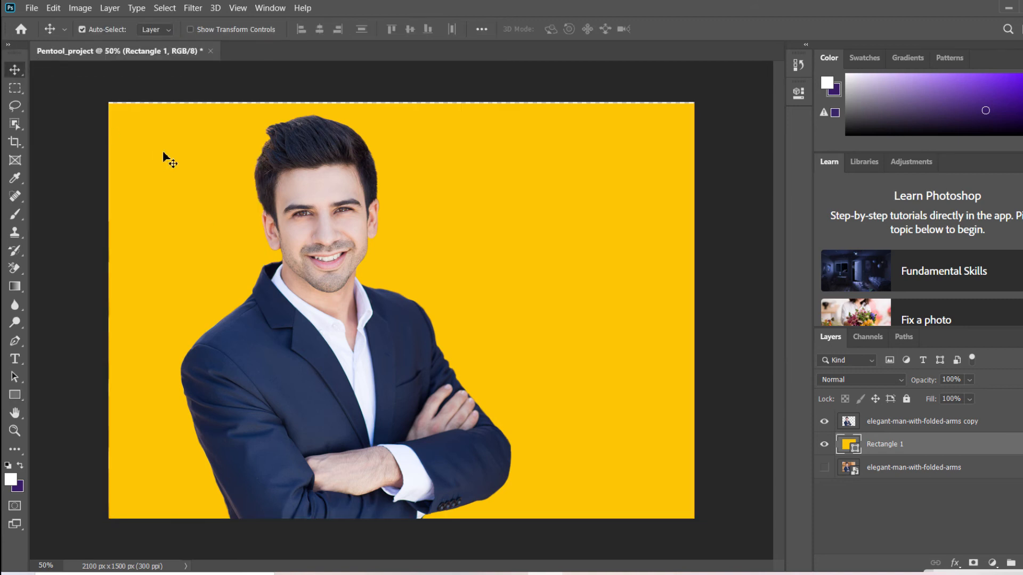
{"action": "left_click_drag", "start_coordinate": [162, 150], "coordinate": [164, 150]}
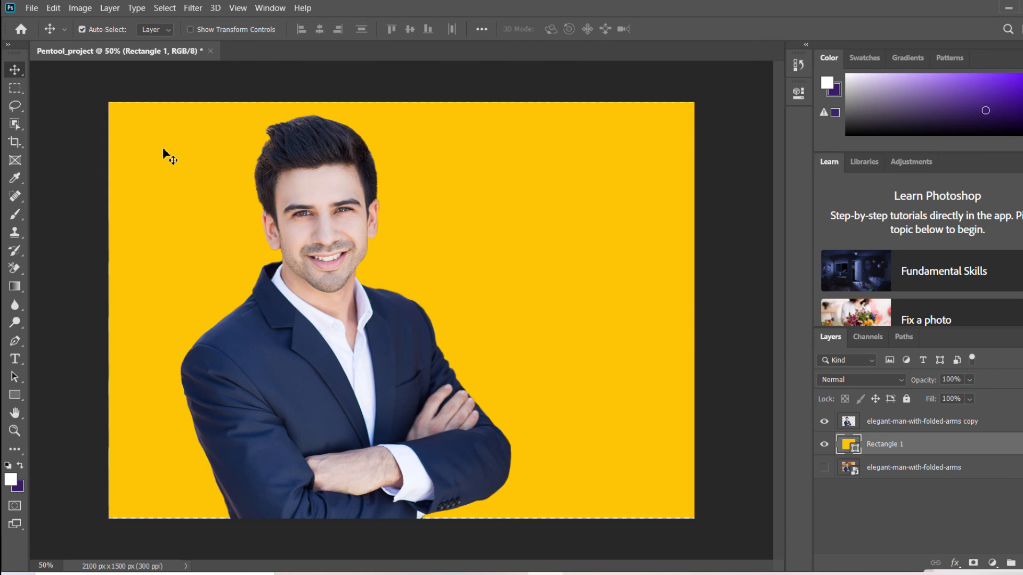
Open the Export As settings for the finished composition
{"action": "left_click", "coordinate": [32, 8]}
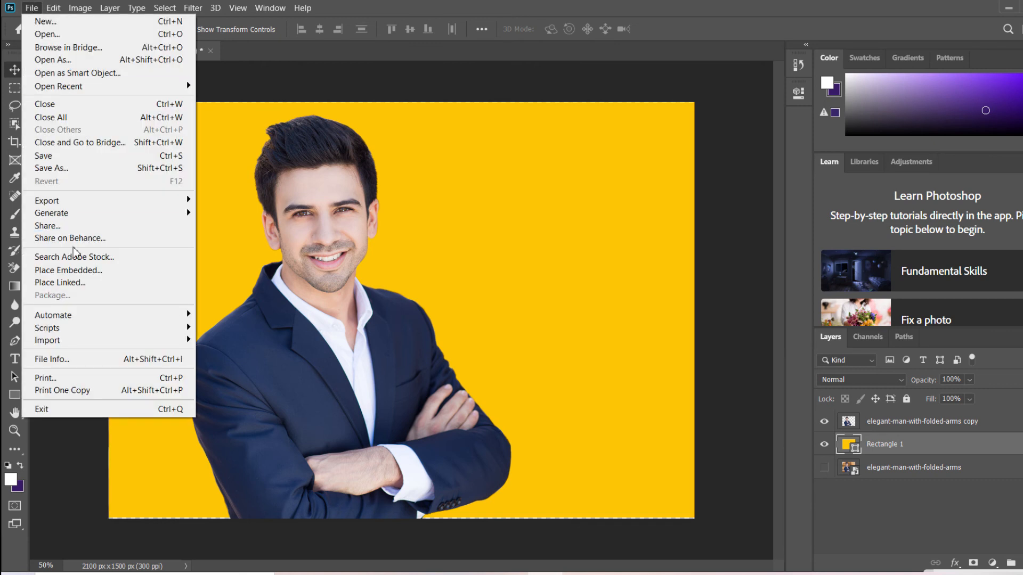
{"action": "mouse_move", "coordinate": [160, 208]}
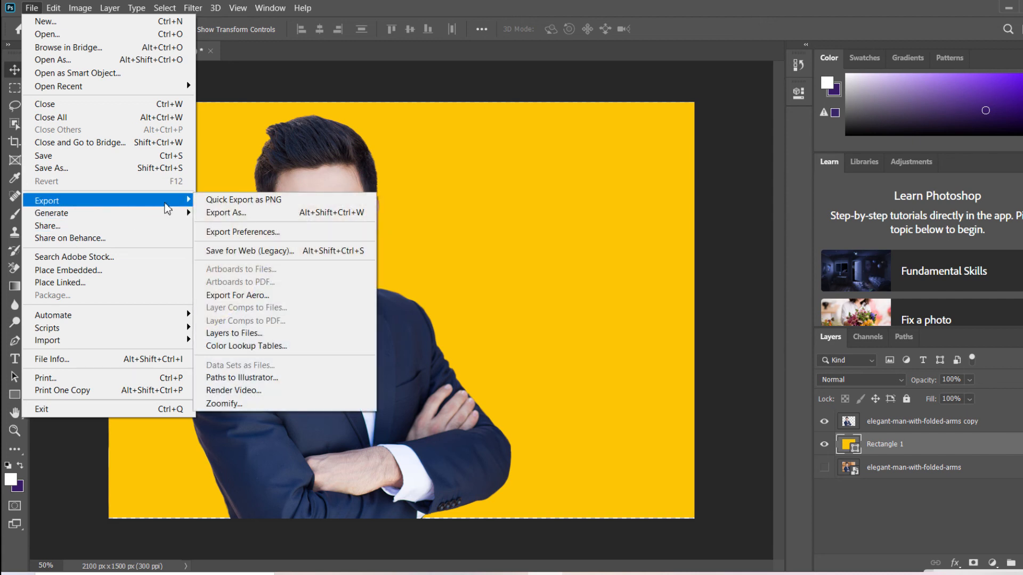
{"action": "left_click", "coordinate": [224, 212]}
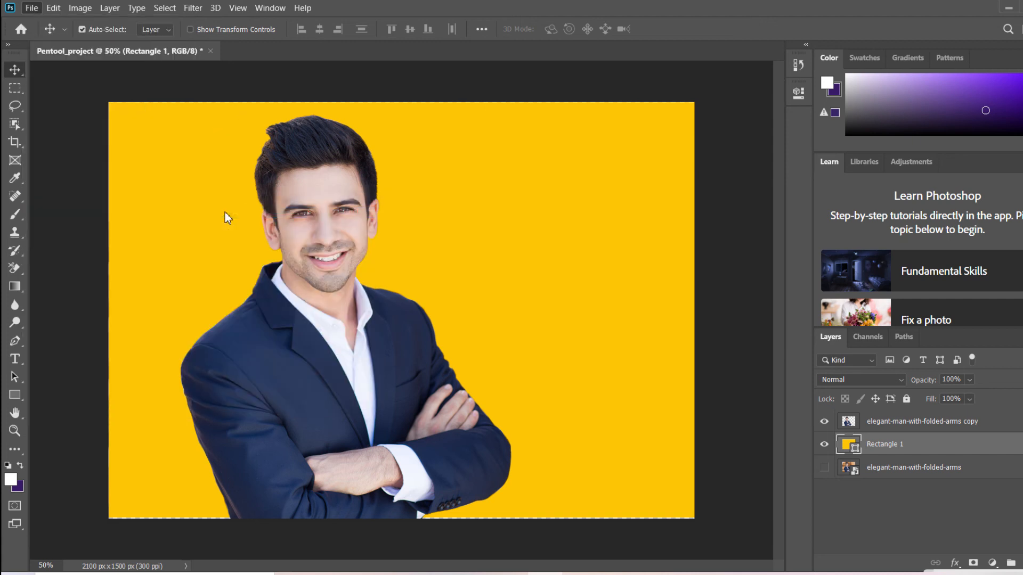